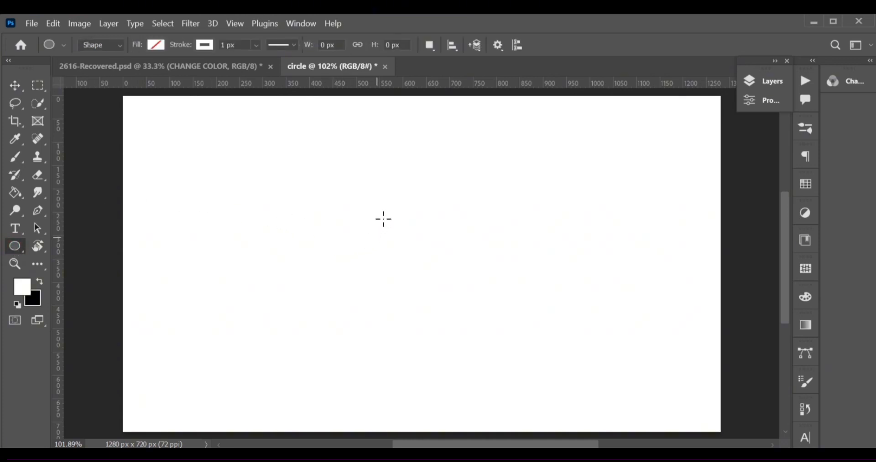
Draw a circle about 387 px in diameter with no fill and a 12 px pink-red stroke.
left_click_drag(369, 205, 584, 386)
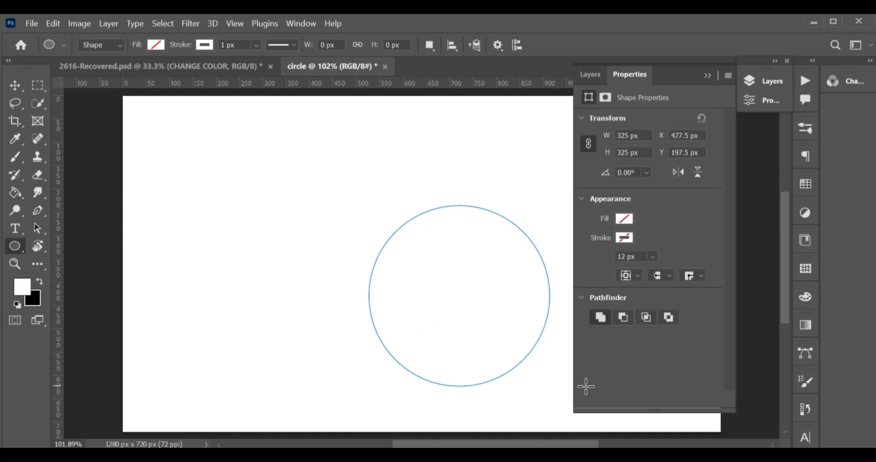
left_click(624, 217)
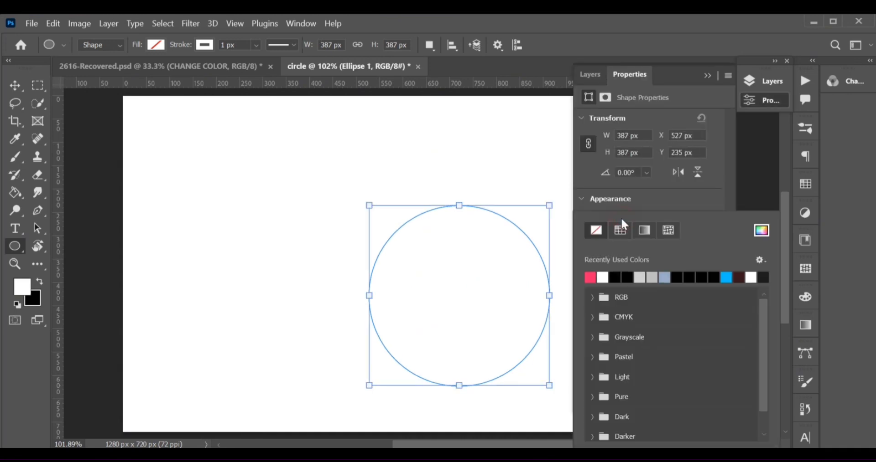
left_click(664, 208)
left_click(623, 219)
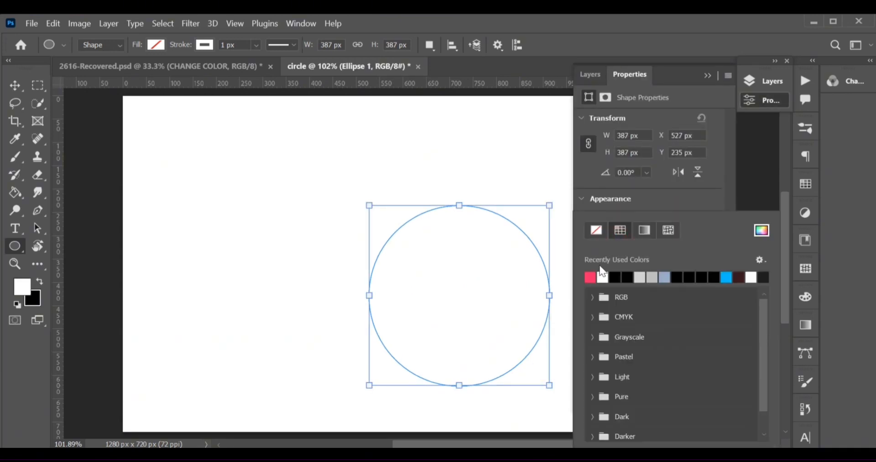
left_click(677, 206)
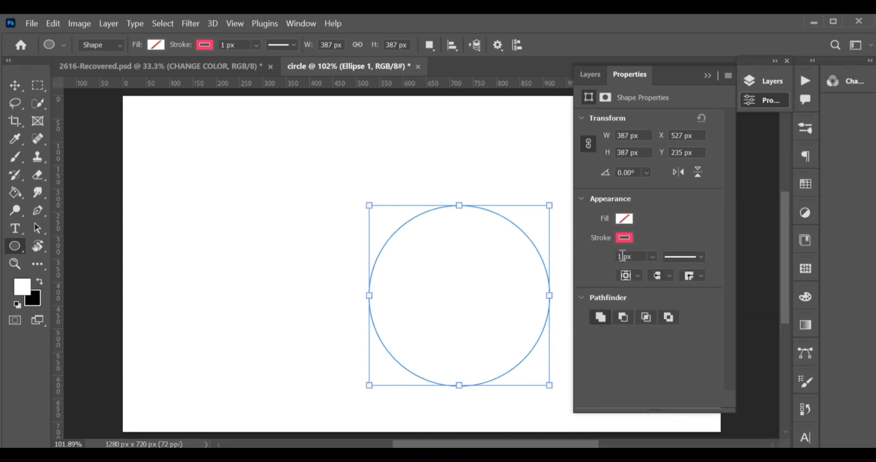
left_click(622, 256)
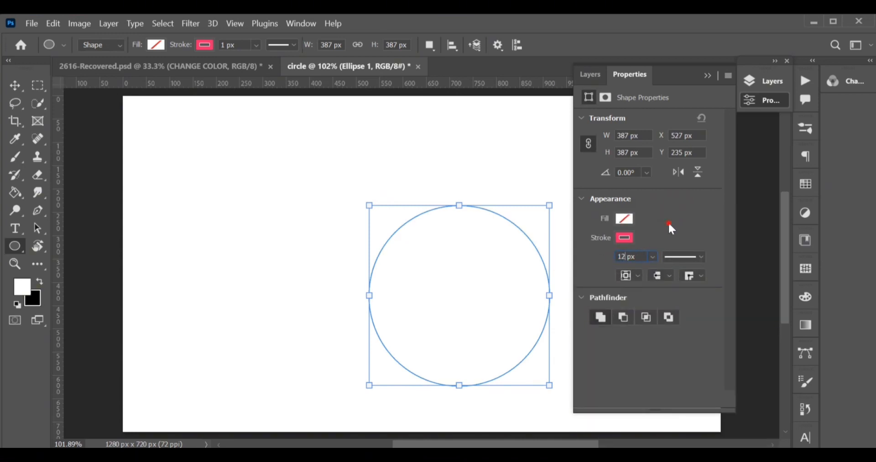
key("Return")
left_click(707, 76)
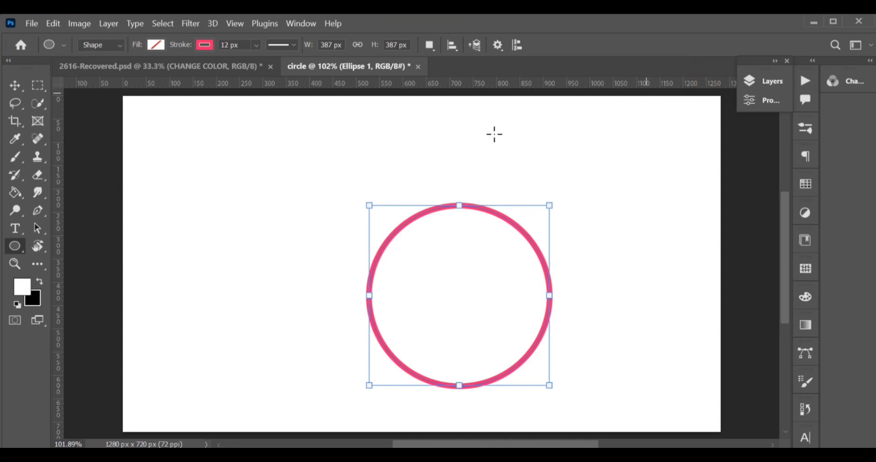
Enlarge the circle proportionally and centre it on the canvas.
left_click(22, 87)
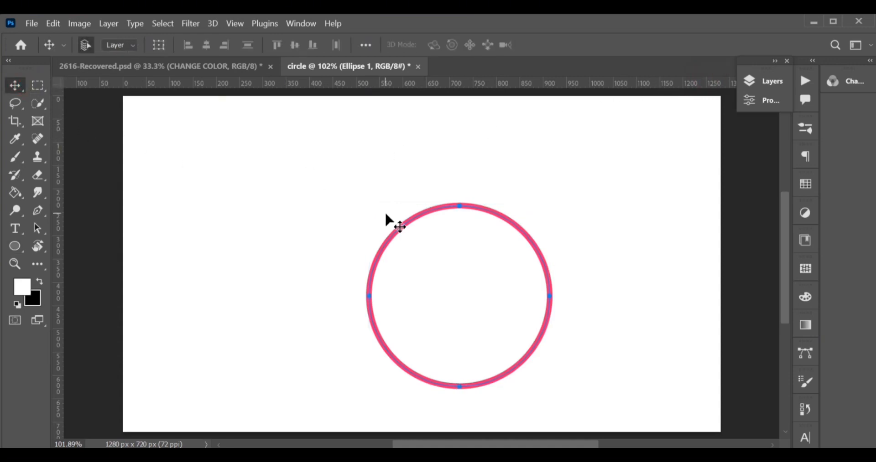
key("ctrl+t")
left_click_drag(368, 205, 277, 114)
left_click_drag(336, 140, 345, 162)
left_click_drag(422, 127, 439, 142)
left_click(15, 86)
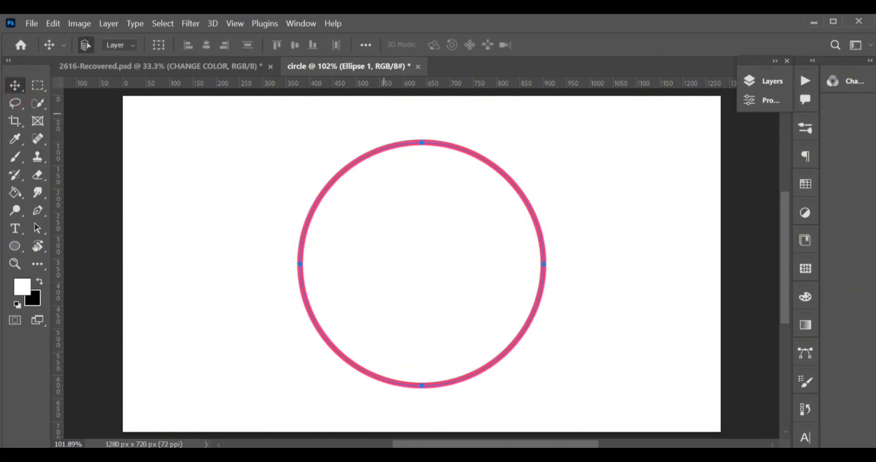
Duplicate the Ellipse 1 layer three times.
left_click(769, 82)
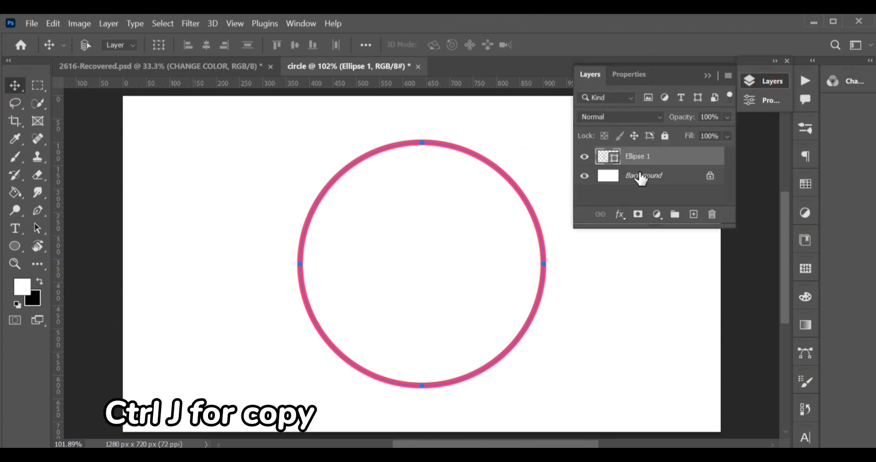
key("ctrl+j")
key("ctrl+j")
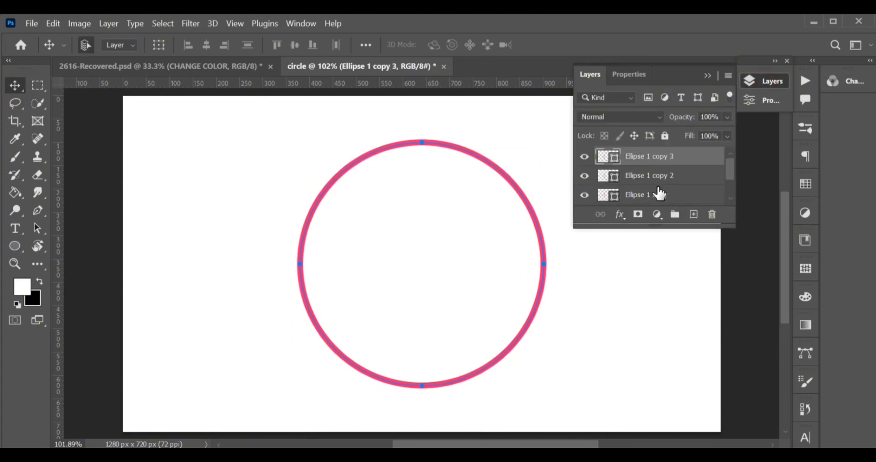
Rename the layer Ellipse 1 copy as Ellipse 2.
scroll(641, 178, "down", 2)
scroll(659, 177, "up", 1)
double_click(659, 179)
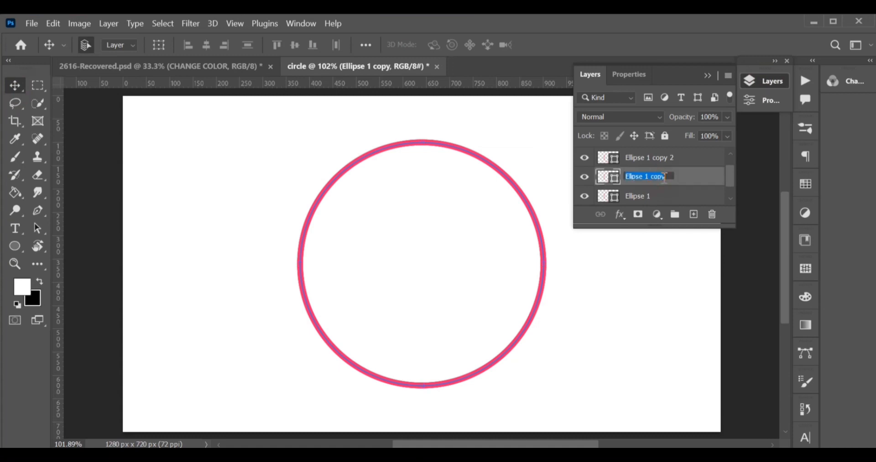
type("2")
Rename the layer Ellipse 1 copy 2 as Ellipse 3.
double_click(658, 158)
left_click(673, 158)
key("BackSpace")
key("BackSpace")
key("BackSpace")
key("BackSpace")
key("BackSpace")
key("BackSpace")
key("BackSpace")
key("BackSpace")
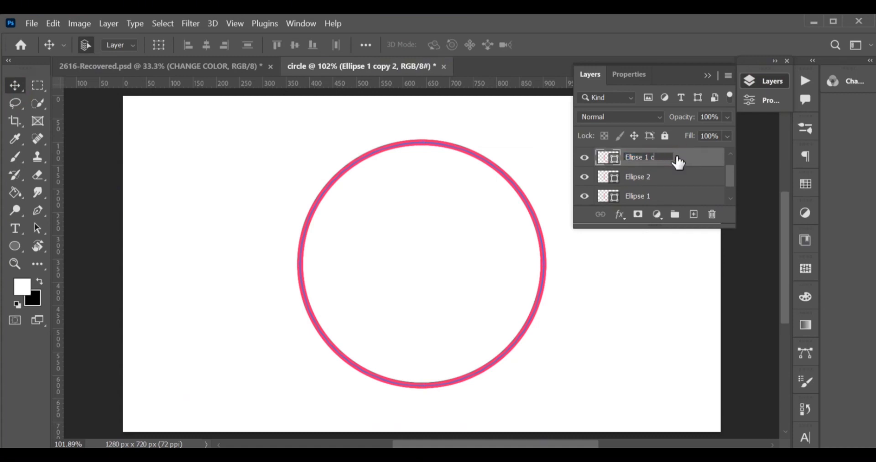
type("3")
key("Return")
Rename the layer Ellipse 1 copy 3 as Ellipse 4.
scroll(648, 162, "up", 1)
double_click(646, 159)
left_click(671, 157)
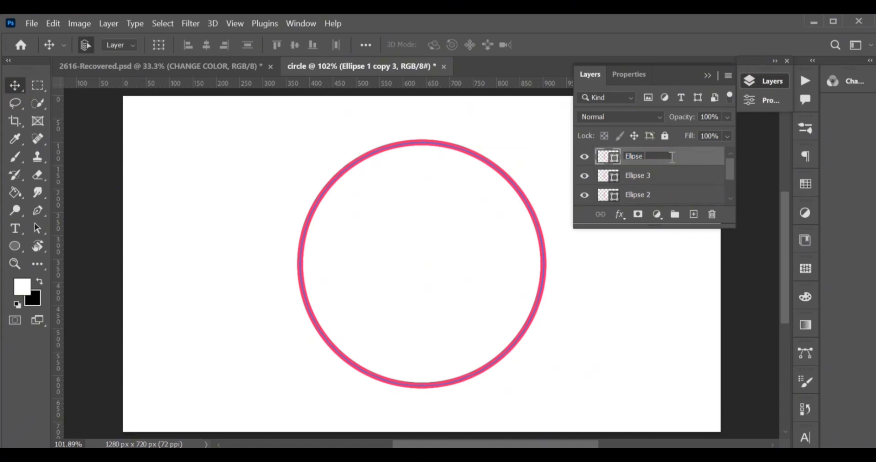
type("4")
key("Return")
Scale the Ellipse 2 circle about its centre to about 78%, keeping its proportions.
scroll(698, 187, "down", 2)
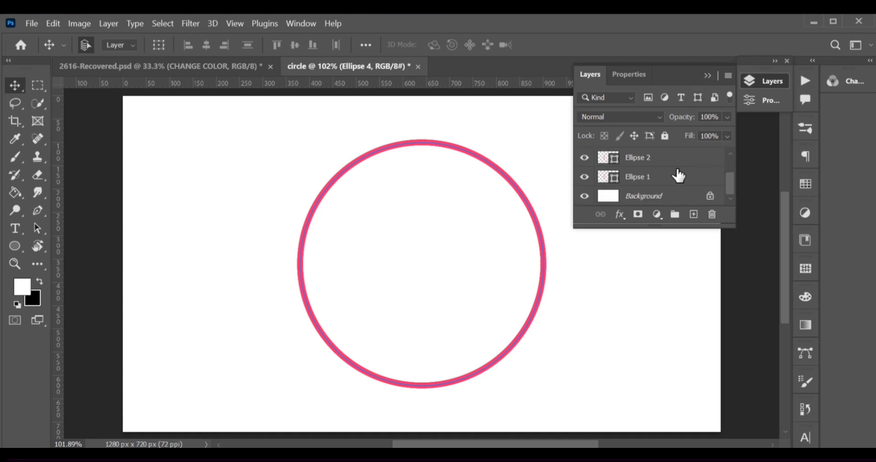
left_click(677, 163)
left_click(703, 78)
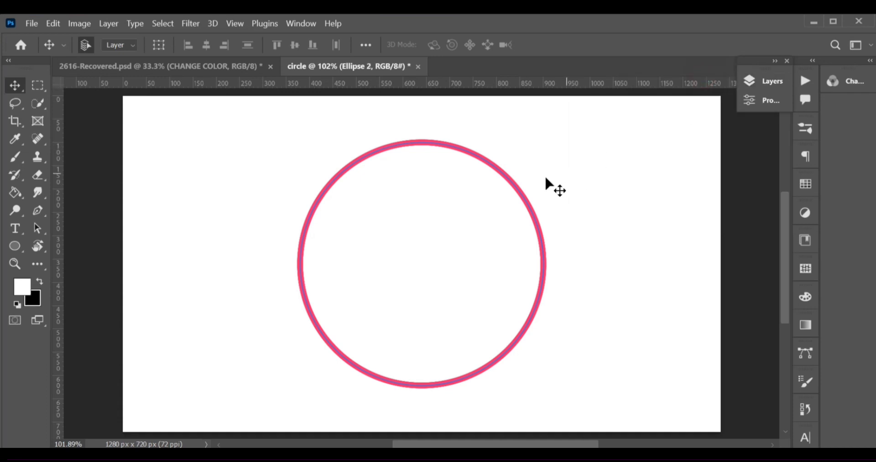
key("ctrl+t")
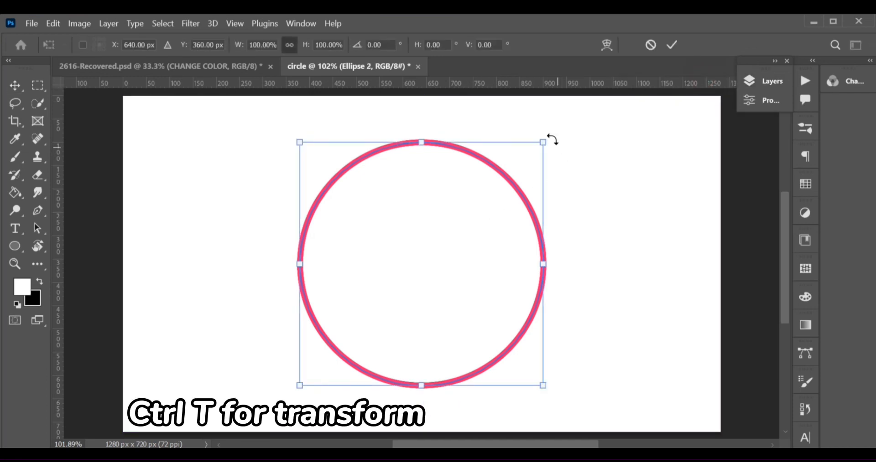
left_click_drag(540, 142, 513, 170)
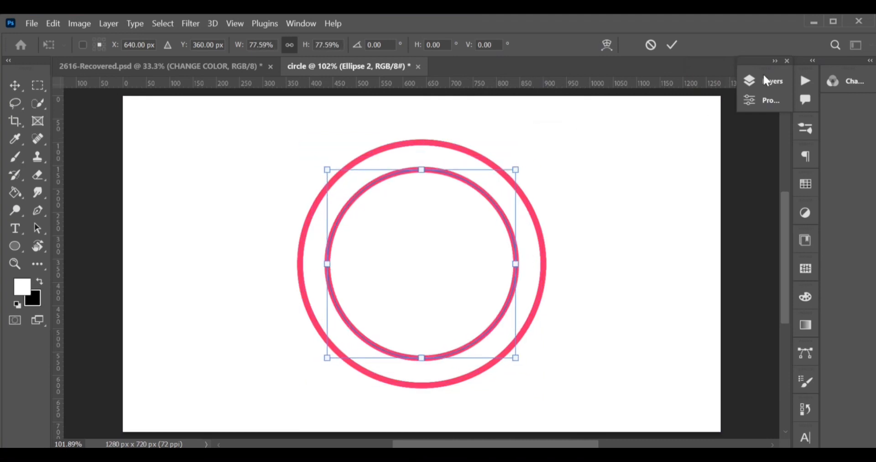
Scale the Ellipse 3 circle proportionally about its centre to a bit under half the outer circle's diameter.
left_click(766, 80)
left_click(648, 161)
left_click(766, 80)
key("ctrl+t")
left_click_drag(546, 140, 491, 220)
Shrink the Ellipse 2 circle slightly about its centre so it sits midway between the outer circle and Ellipse 3.
left_click(766, 81)
left_click(648, 174)
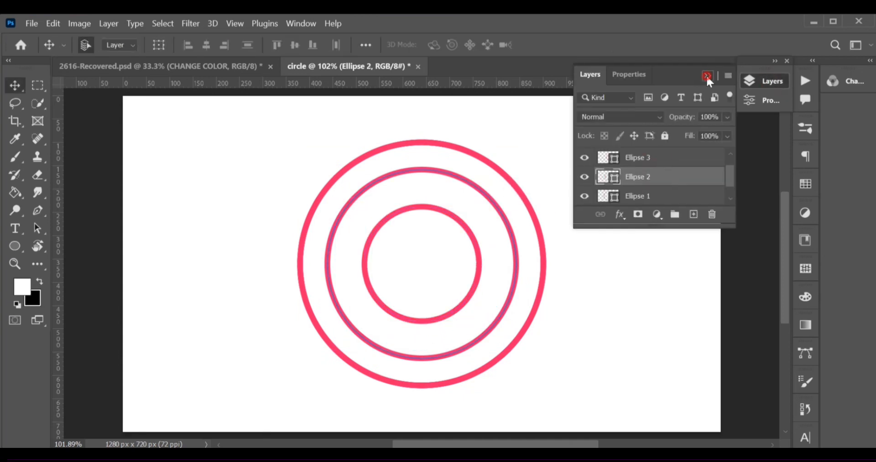
left_click(766, 80)
key("ctrl+t")
Scale the Ellipse 4 circle about its centre to about 19% to form the innermost ring.
left_click(750, 81)
left_click(649, 155)
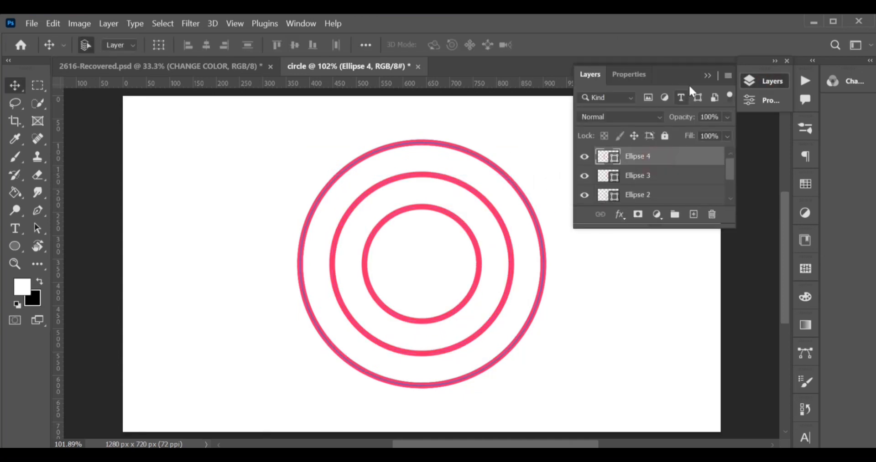
left_click(766, 80)
key("ctrl+t")
left_click_drag(543, 143, 446, 241)
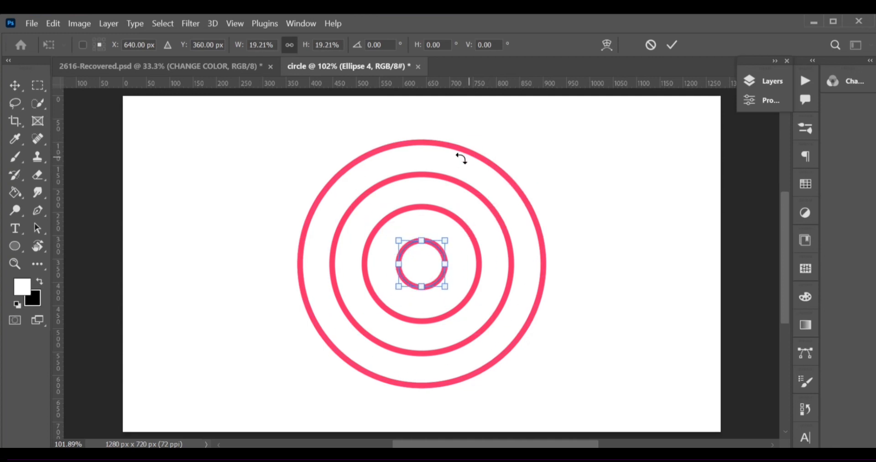
left_click(15, 85)
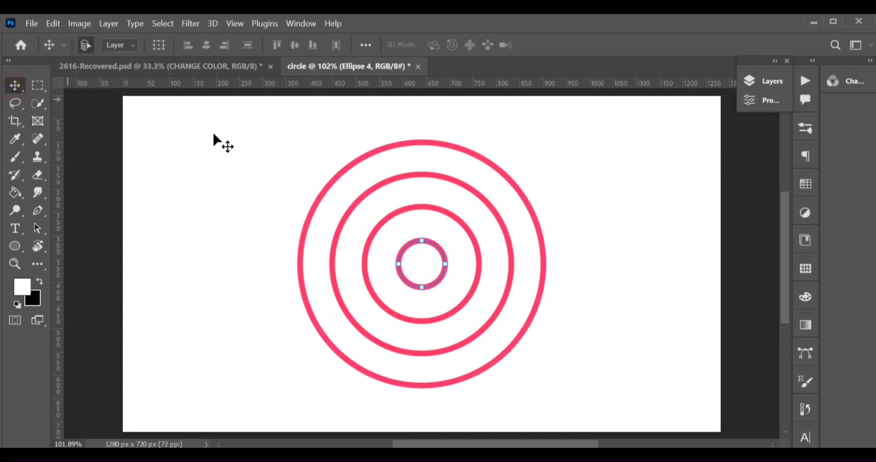
Move the Ellipse 2 circle straight up until it sits just inside the top of the outer circle.
left_click(276, 165)
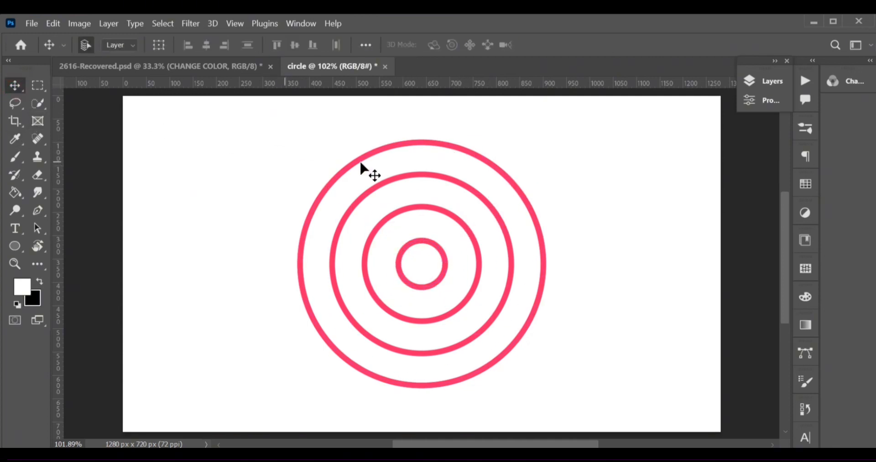
left_click(412, 179)
left_click_drag(412, 177, 414, 157)
left_click(482, 256)
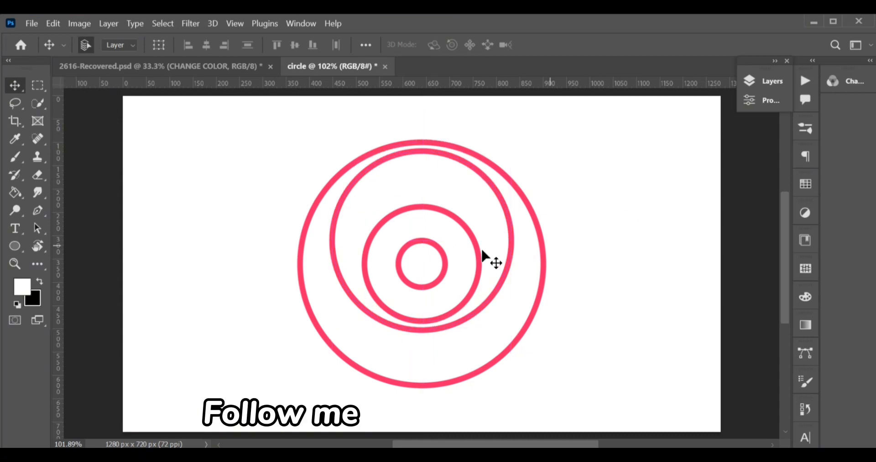
Nudge the Ellipse 2 and Ellipse 3 circles vertically to leave narrow gaps at the outer circle's top and Ellipse 2's bottom.
left_click(430, 211)
left_click(432, 157)
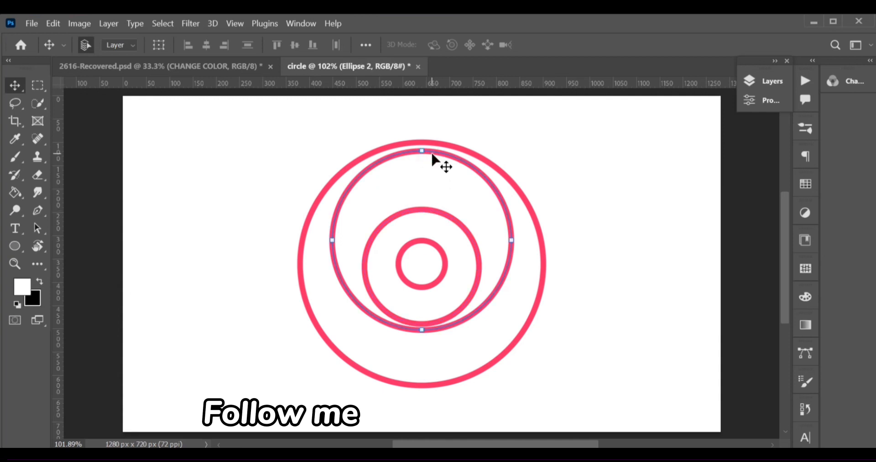
key("Up")
key("Up")
key("Up")
key("Up")
key("Up")
key("Up")
key("Up")
key("Up")
key("Up")
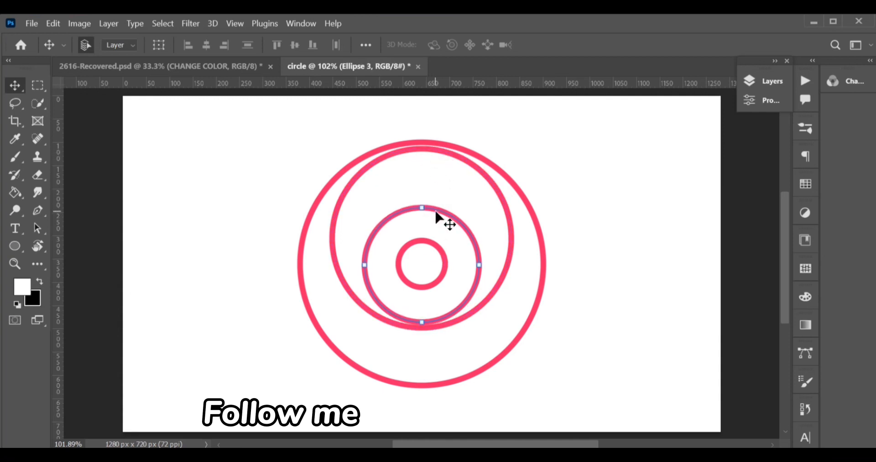
Move the smallest circle, Ellipse 4, straight up until it sits just inside the top of Ellipse 3.
left_click(584, 167)
left_click(413, 245)
key("shift+Up")
key("shift+Up")
key("shift+Up")
key("shift+Up")
key("shift+Up")
key("shift+Up")
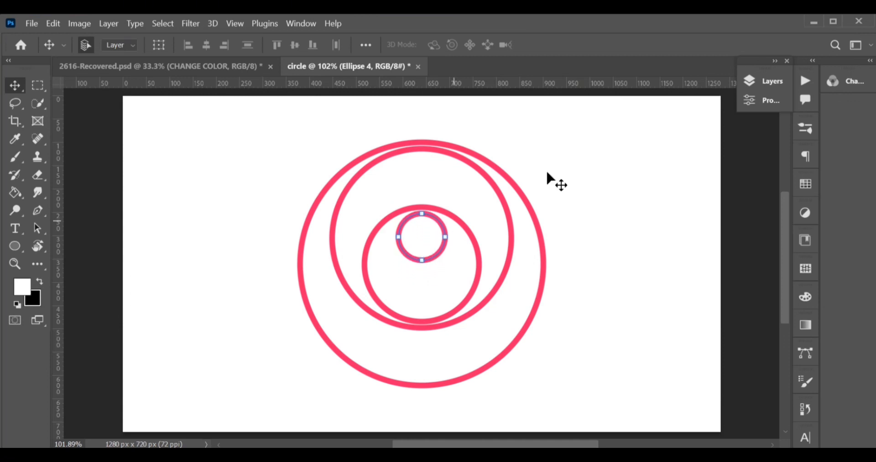
left_click(625, 160)
Convert the Ellipse 4 and Ellipse 3 layers together into one smart object.
left_click(767, 83)
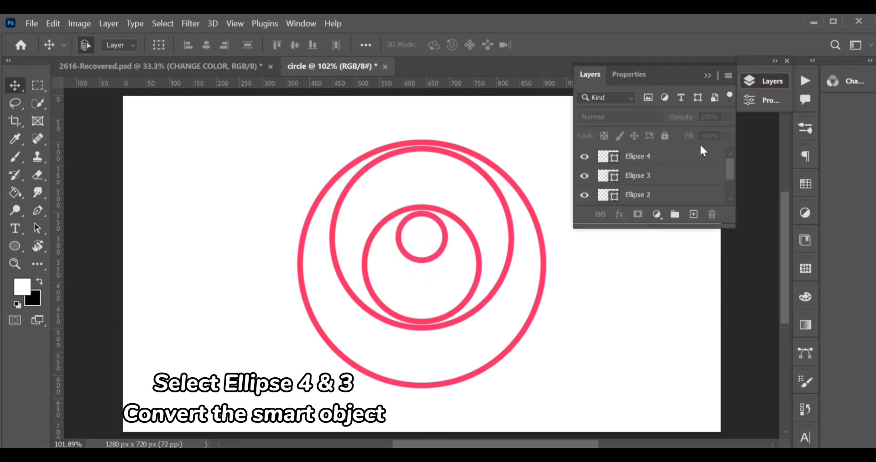
left_click(657, 157)
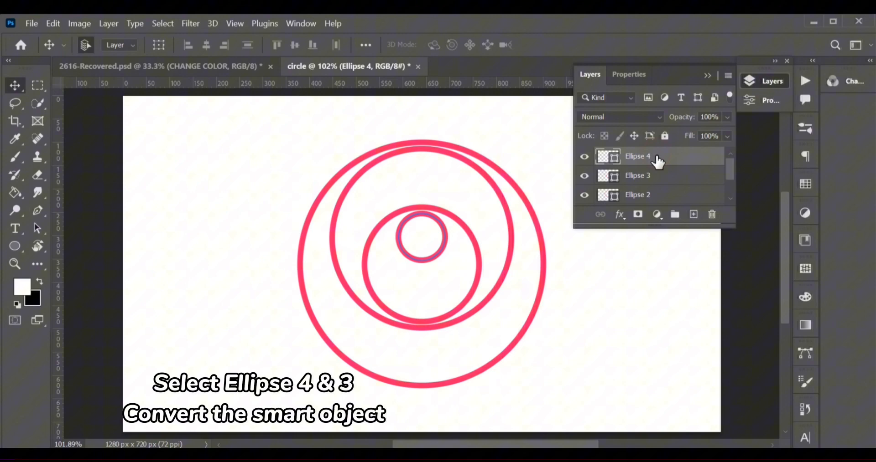
left_click(660, 180, "shift")
right_click(658, 177)
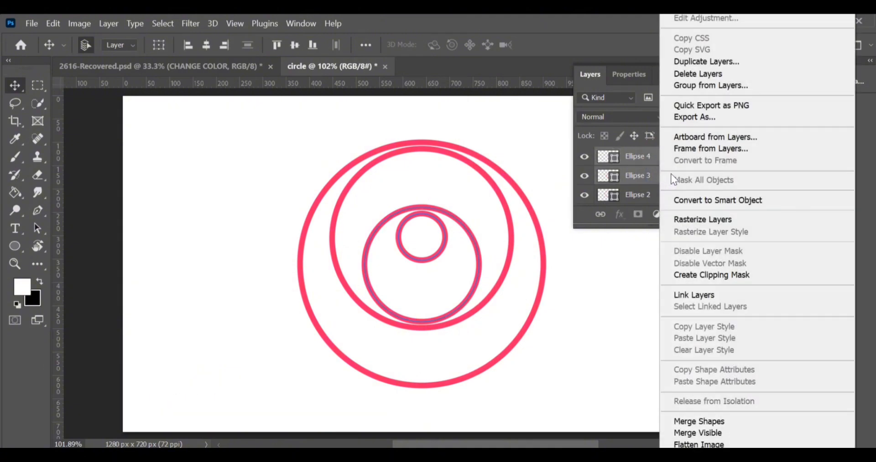
left_click(697, 201)
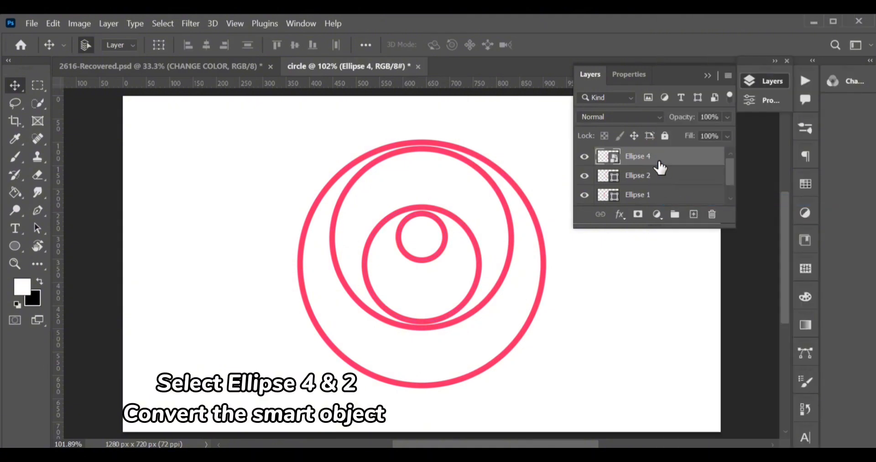
Combine the Ellipse 4 smart object and the Ellipse 2 layer into a new smart object.
left_click(658, 183)
left_click(658, 160)
left_click(658, 184, "ctrl")
right_click(657, 173)
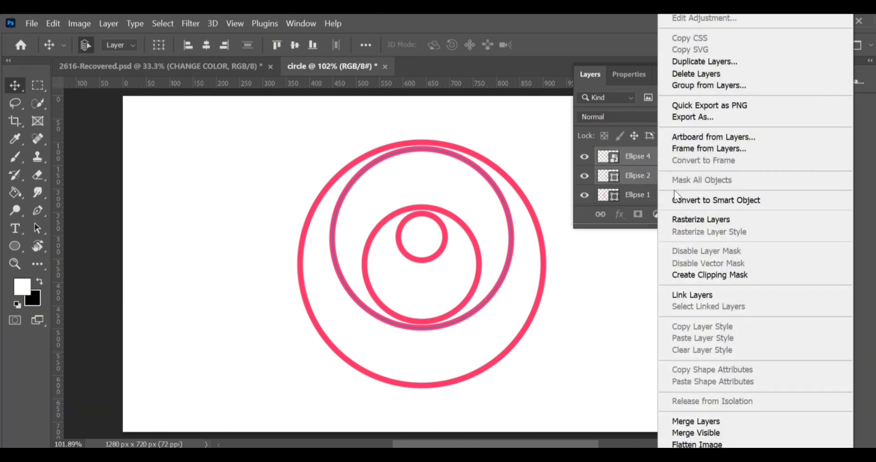
left_click(678, 204)
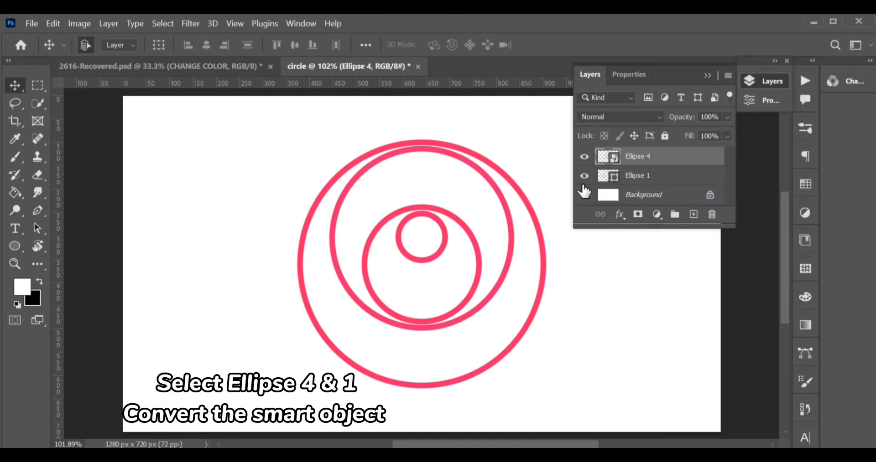
Combine the Ellipse 4 smart object and the Ellipse 1 layer into one smart object and check it by toggling its visibility.
left_click(654, 173)
left_click(654, 158)
left_click(655, 183, "ctrl")
right_click(656, 182)
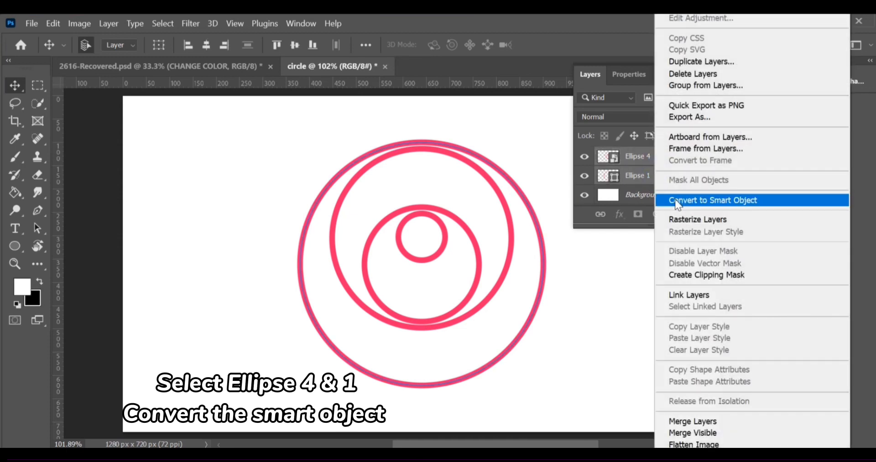
left_click(677, 204)
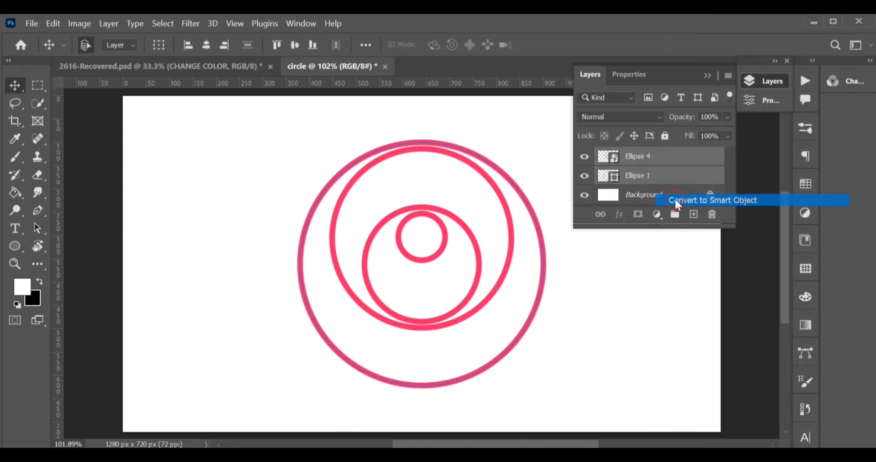
left_click(585, 157)
left_click(584, 158)
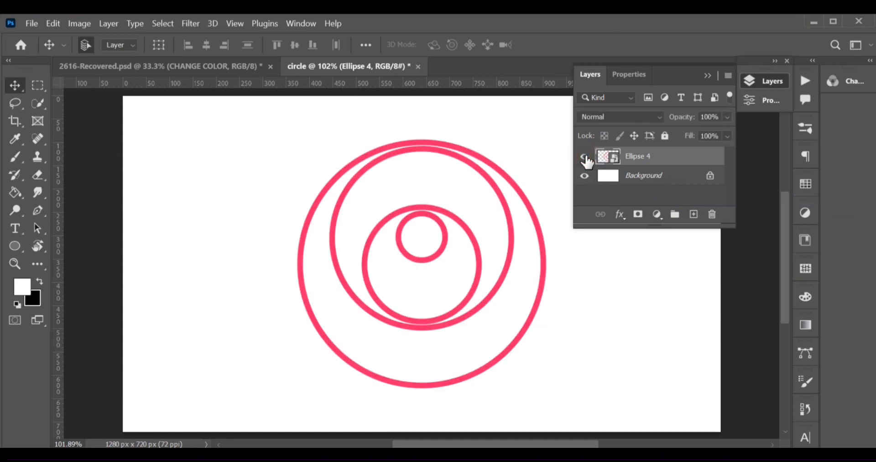
Toggle the Ellipse 4 smart object's visibility to check that it contains all the circles.
left_click(585, 157)
left_click(585, 158)
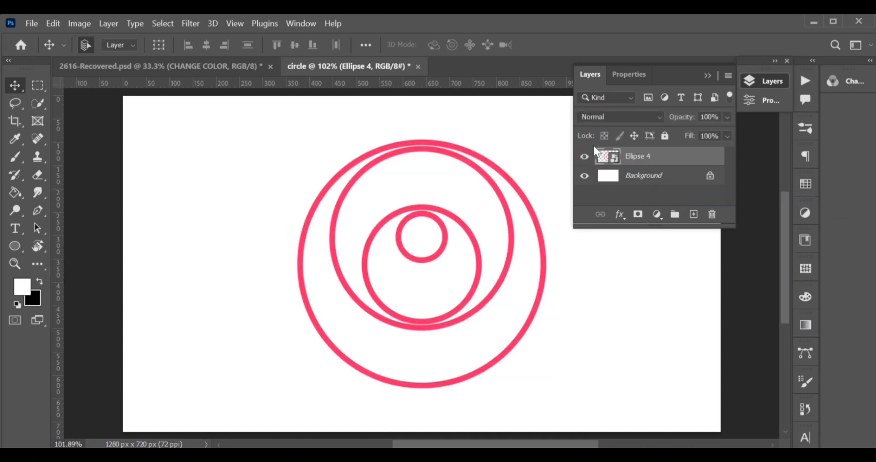
left_click(707, 75)
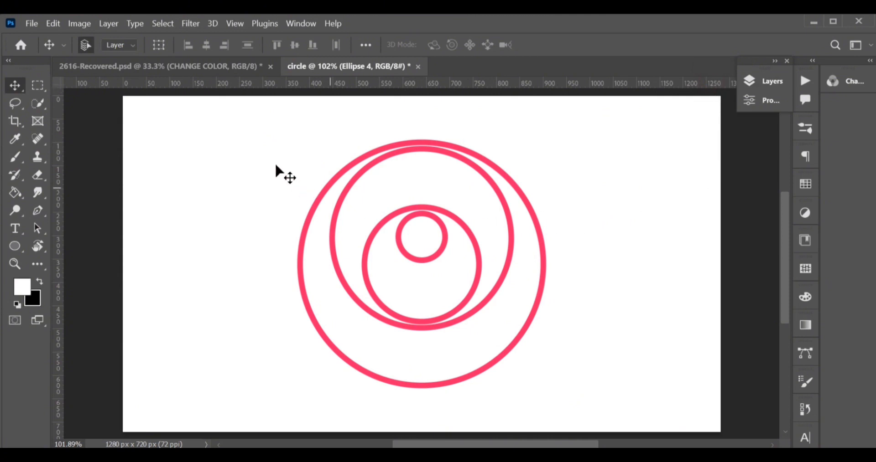
Open the video timeline for the circle document and extend the Ellipse 4 clip to 8 seconds.
left_click(301, 24)
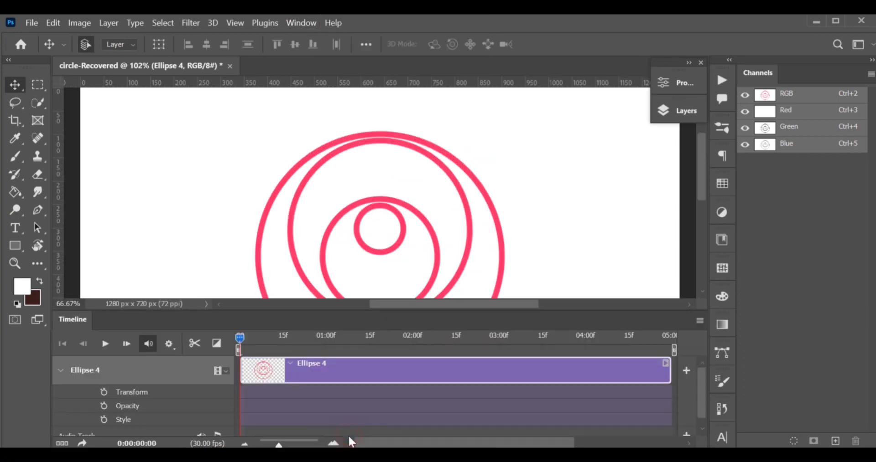
left_click(349, 435)
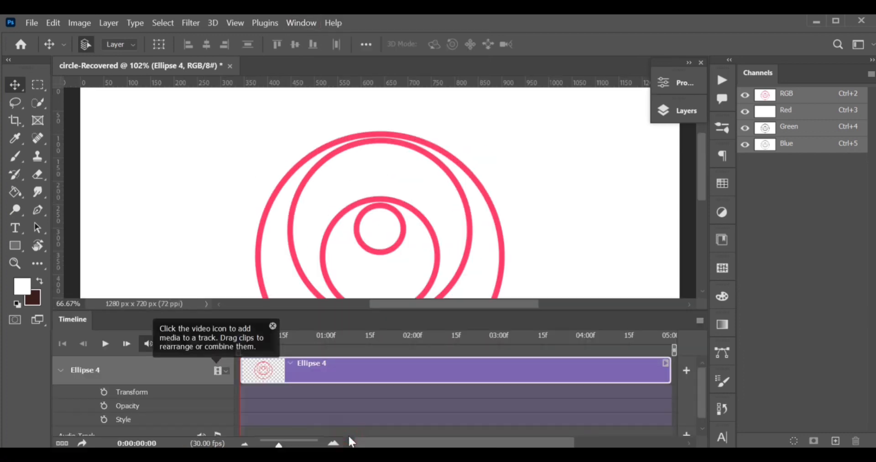
scroll(382, 246, "down", 3)
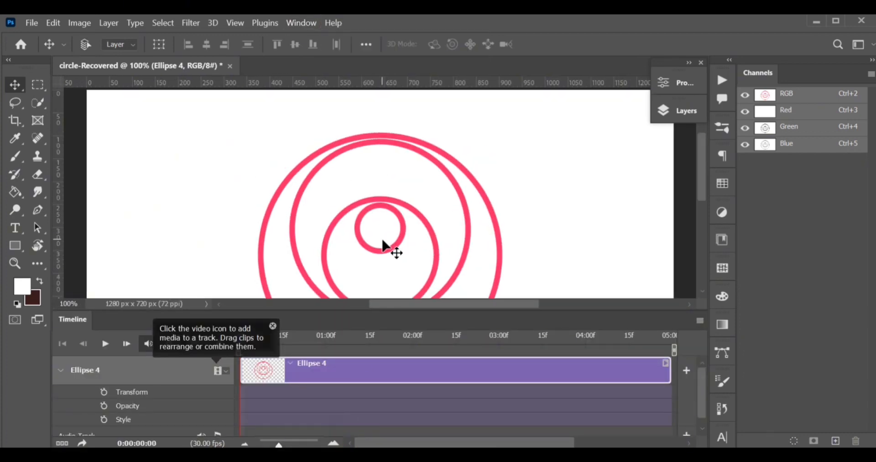
left_click_drag(704, 163, 704, 181)
key("ctrl+plus")
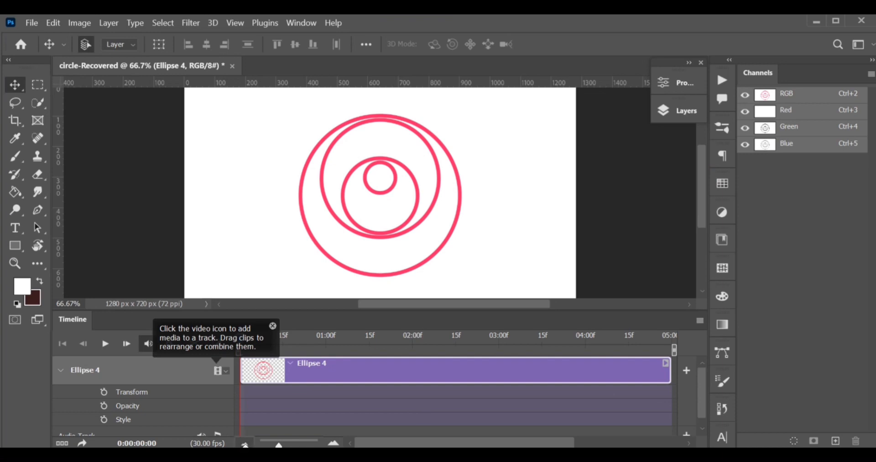
left_click(245, 444)
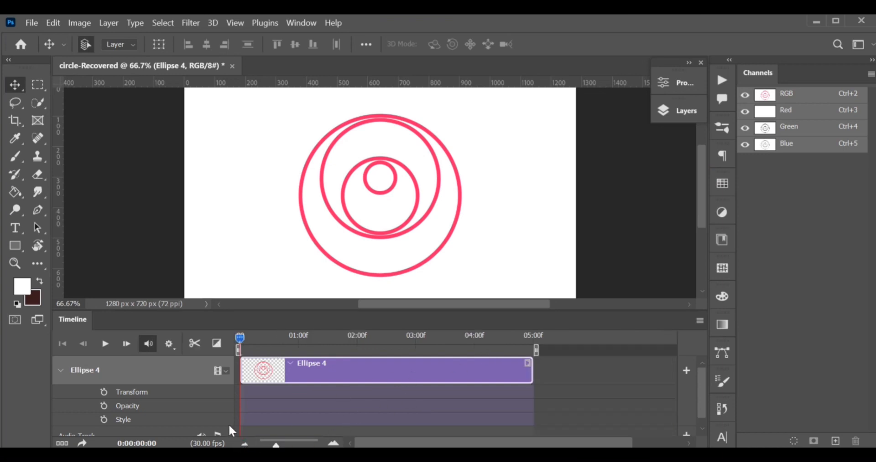
left_click(244, 445)
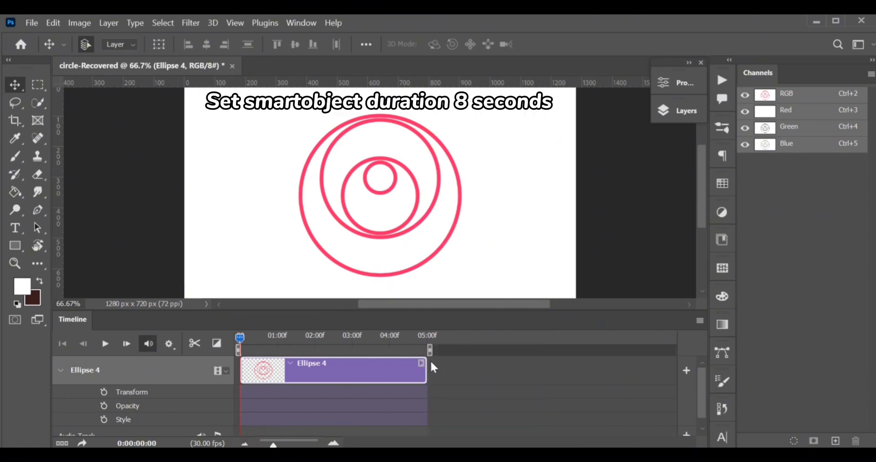
left_click_drag(427, 365, 538, 354)
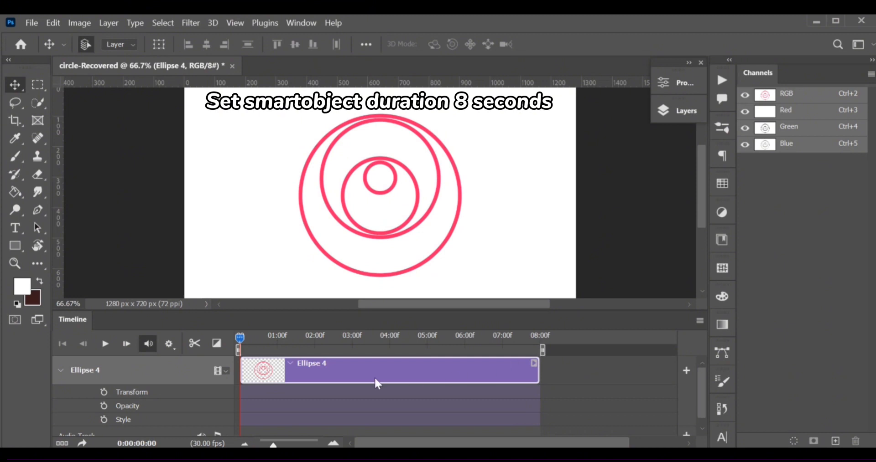
Add a Transform keyframe at the start of the Ellipse 4 clip and rotate the smart object 180° at 0:00:03:29.
left_click(102, 394)
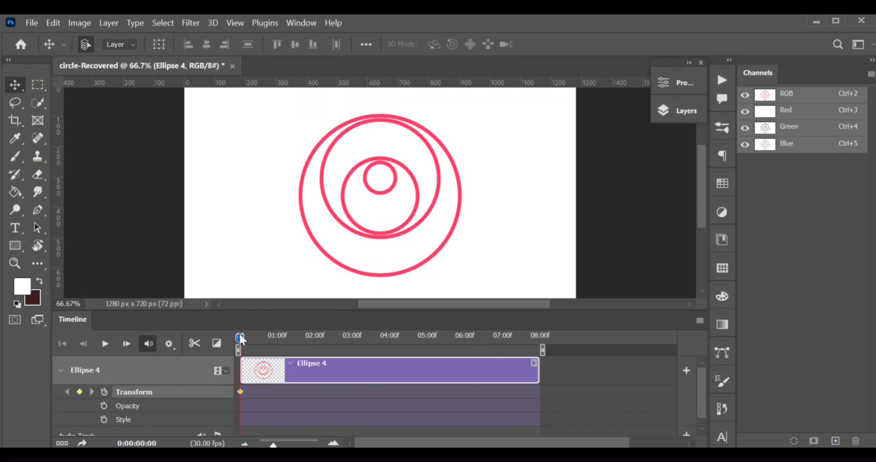
left_click_drag(243, 335, 388, 339)
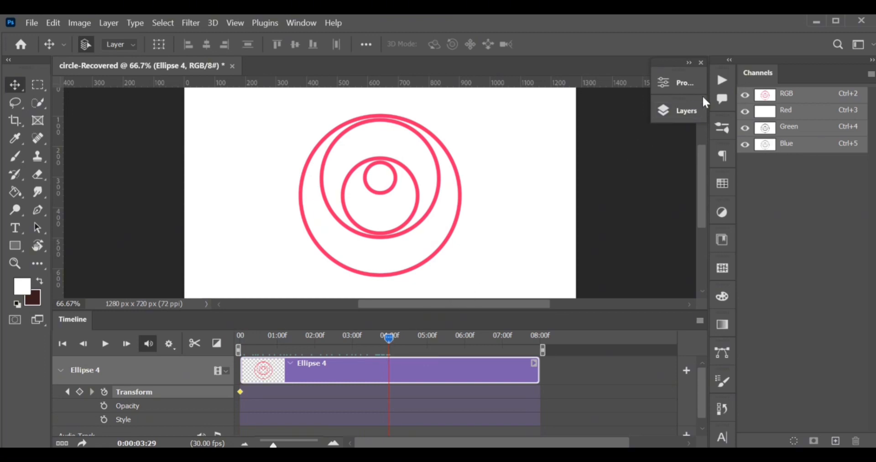
left_click(683, 114)
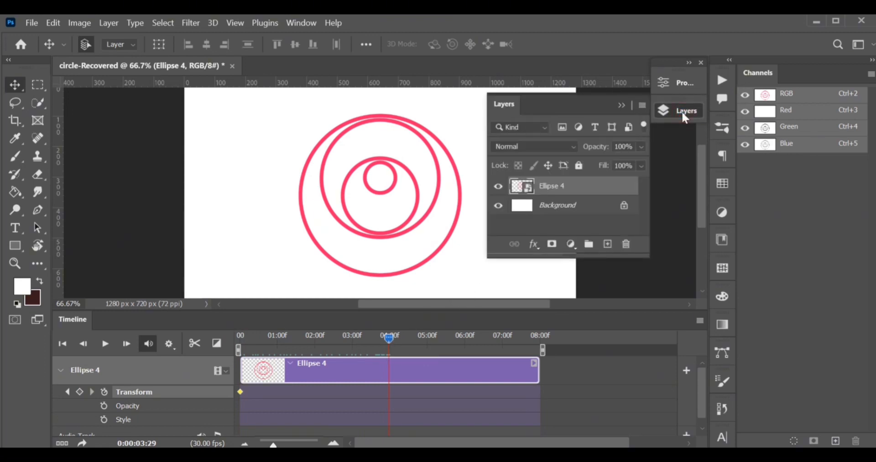
left_click(621, 105)
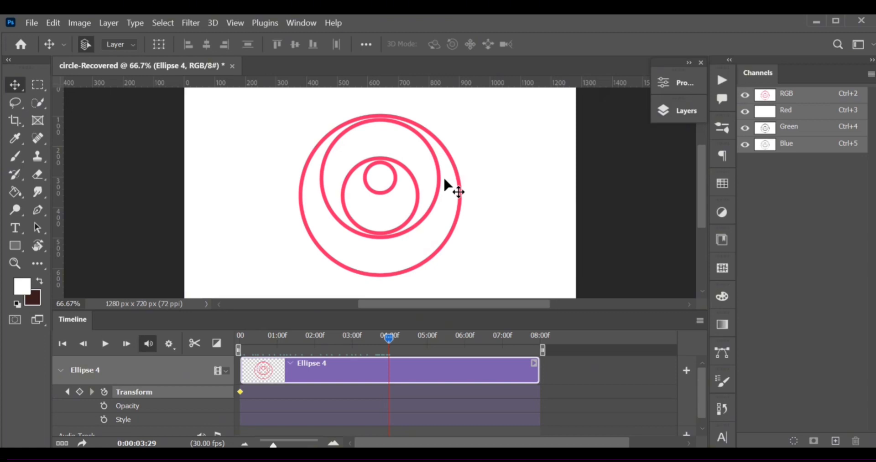
key("ctrl+t")
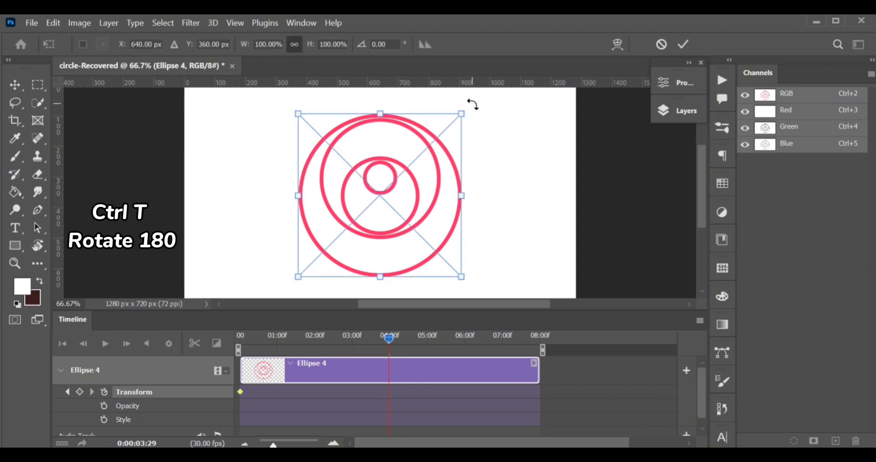
left_click_drag(477, 112, 323, 247)
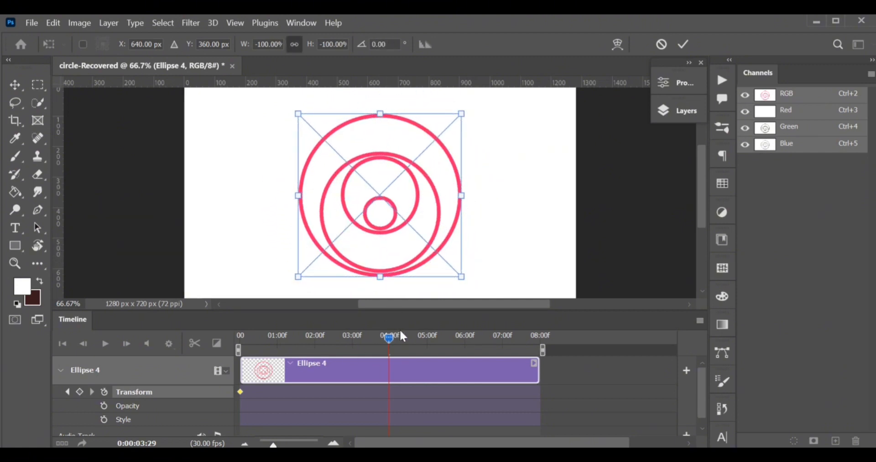
left_click(676, 115)
left_click(583, 189)
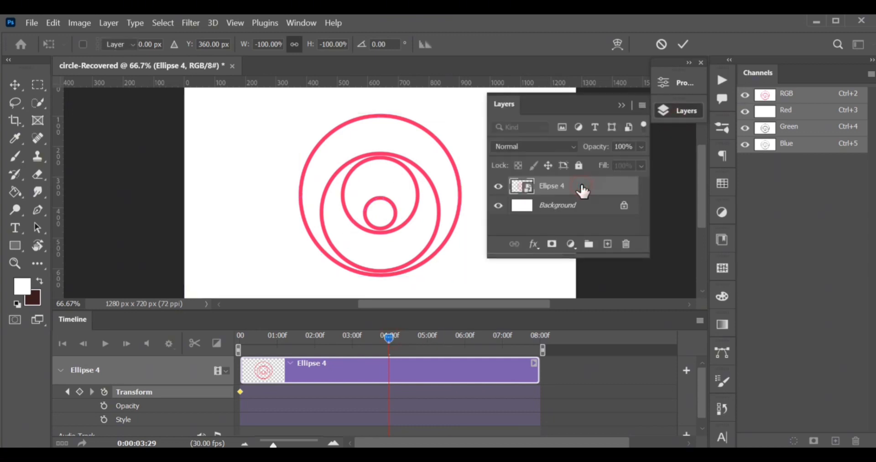
left_click(621, 105)
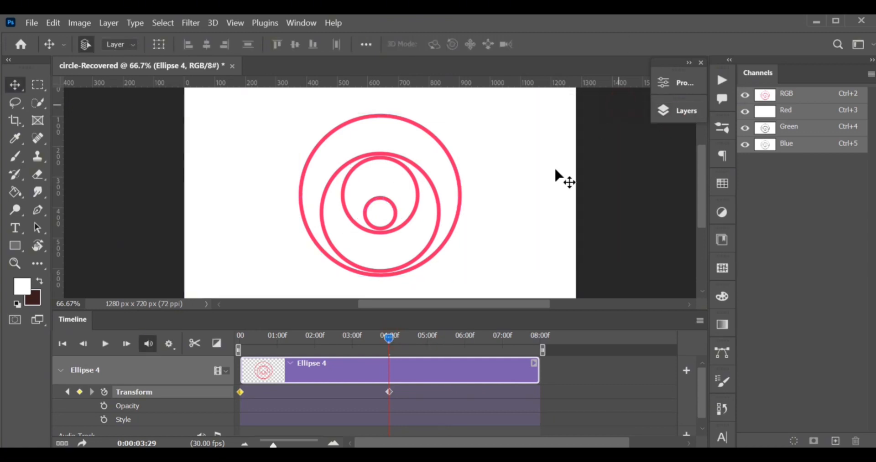
Copy the starting Transform keyframe of Ellipse 4 and paste it at the clip's end, 0:00:07:29.
left_click(386, 337)
left_click_drag(386, 338, 546, 324)
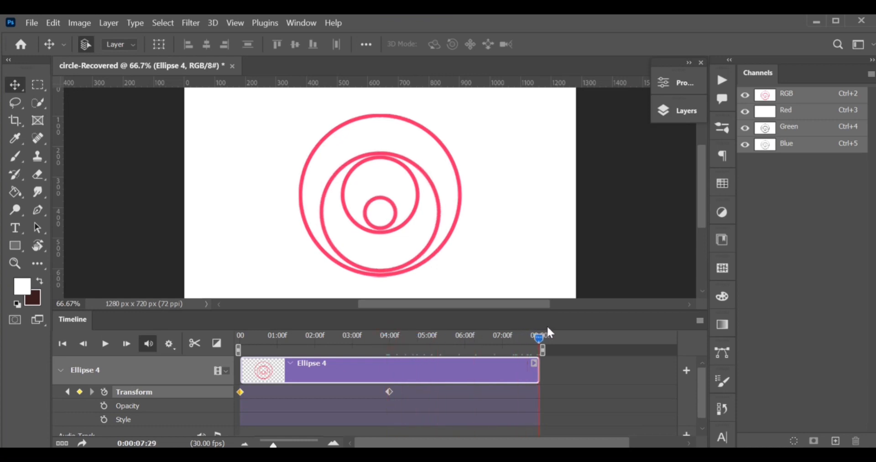
right_click(240, 392)
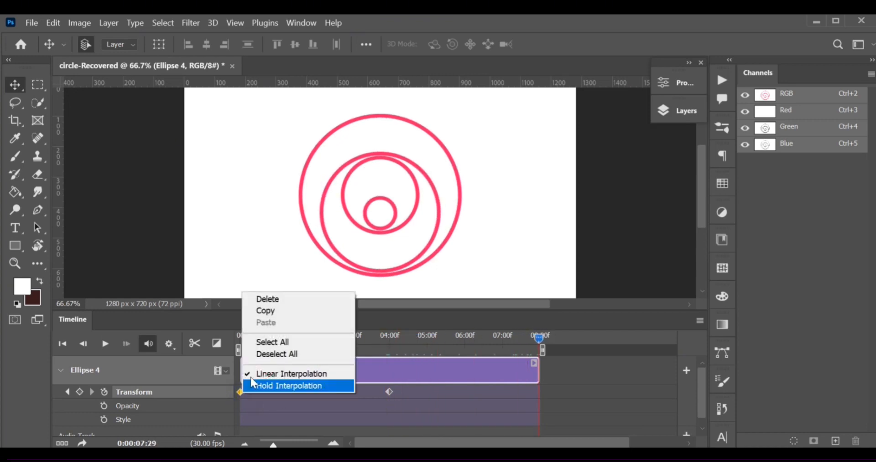
left_click(261, 312)
right_click(238, 390)
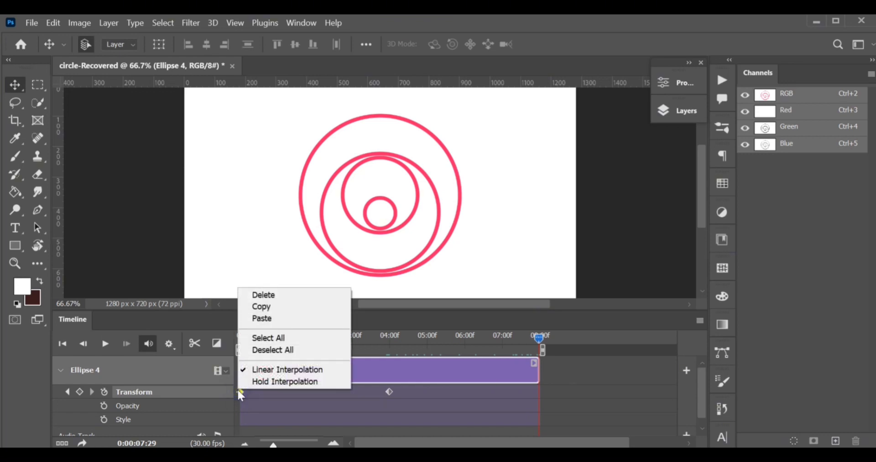
left_click(261, 317)
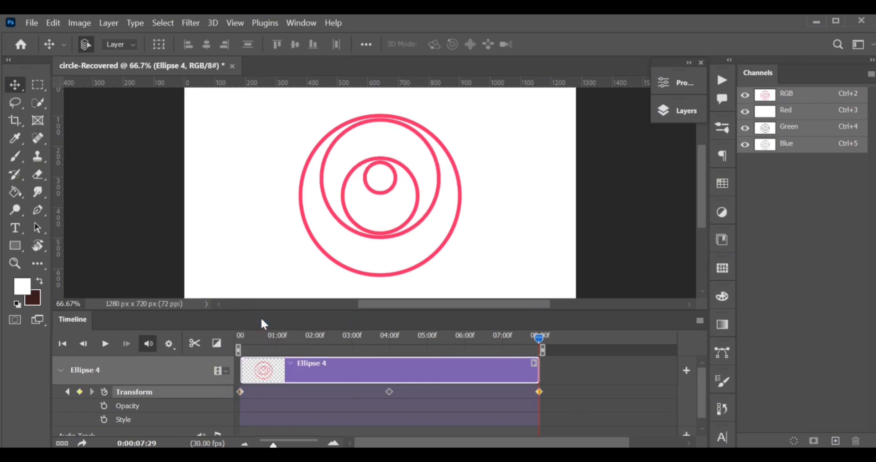
left_click_drag(536, 340, 554, 359)
left_click(554, 361)
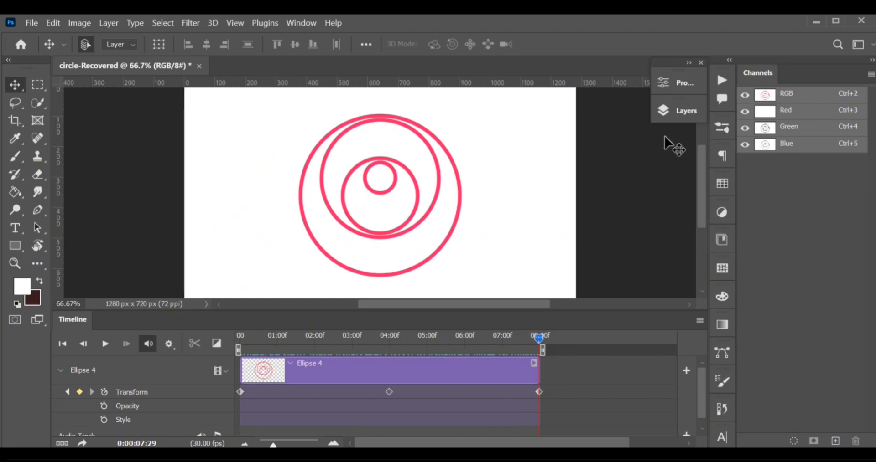
Open the contents of the Ellipse 4 smart object and create a video timeline for them.
left_click(678, 113)
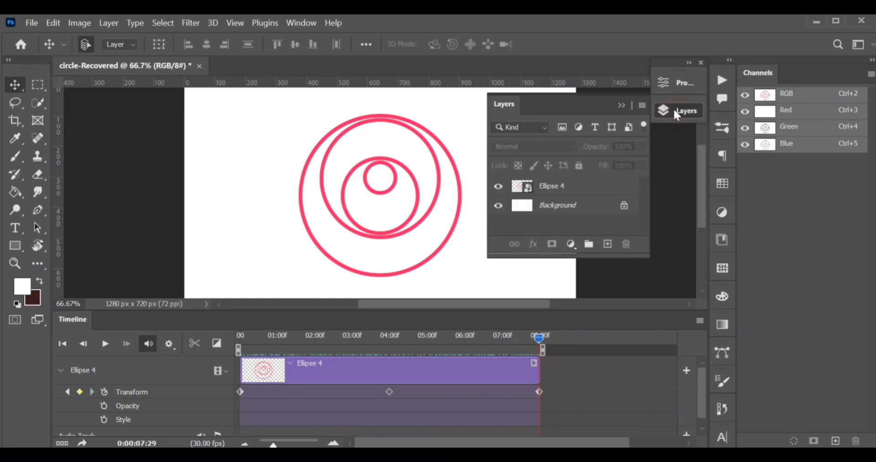
left_click(581, 190)
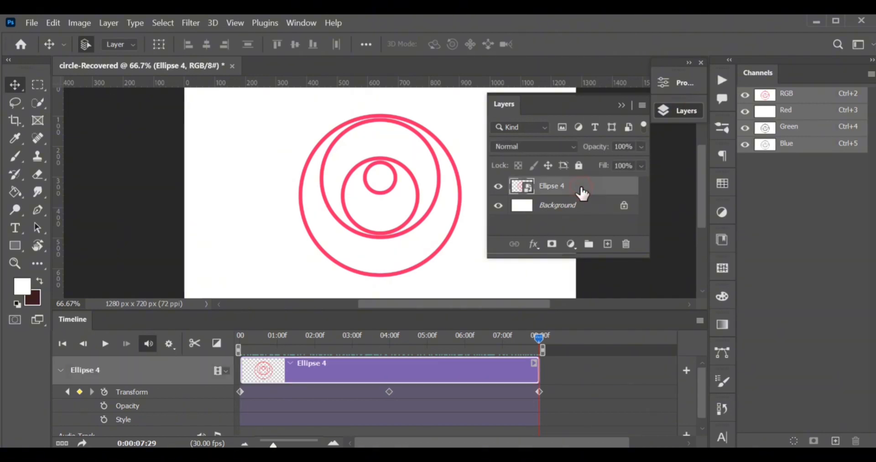
double_click(530, 187)
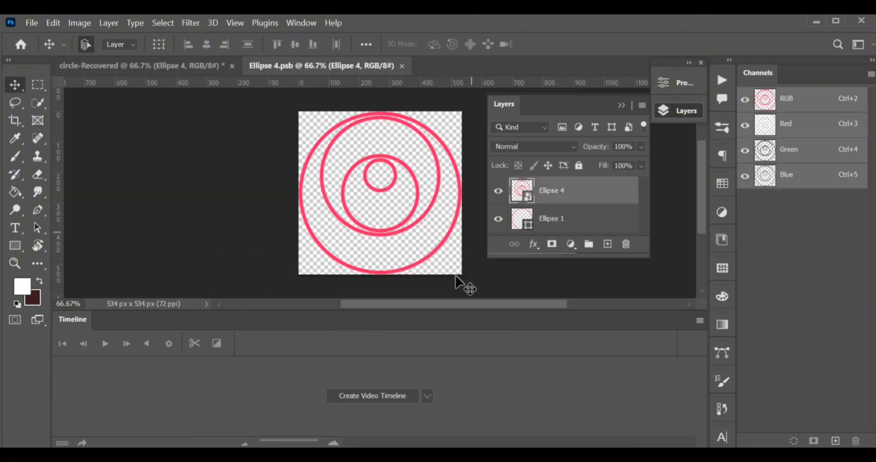
left_click(387, 397)
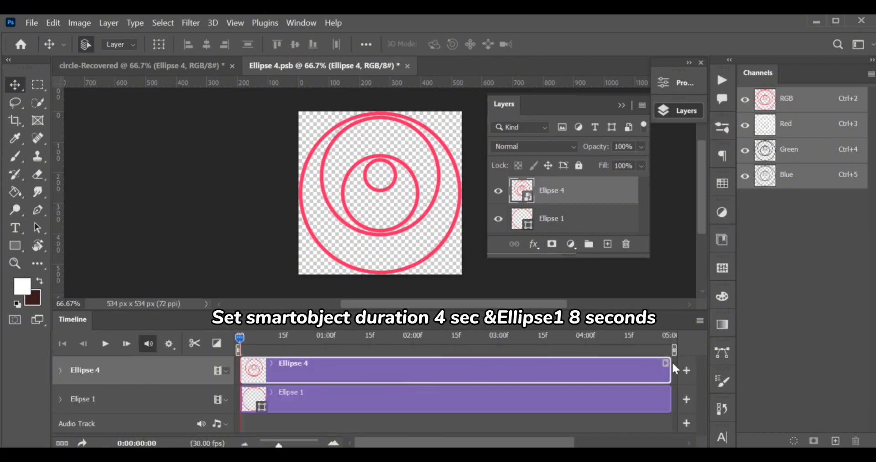
Set the Ellipse 4 clip's duration to 4 seconds and the Ellipse 1 clip's duration to 8 seconds.
left_click_drag(669, 366, 583, 372)
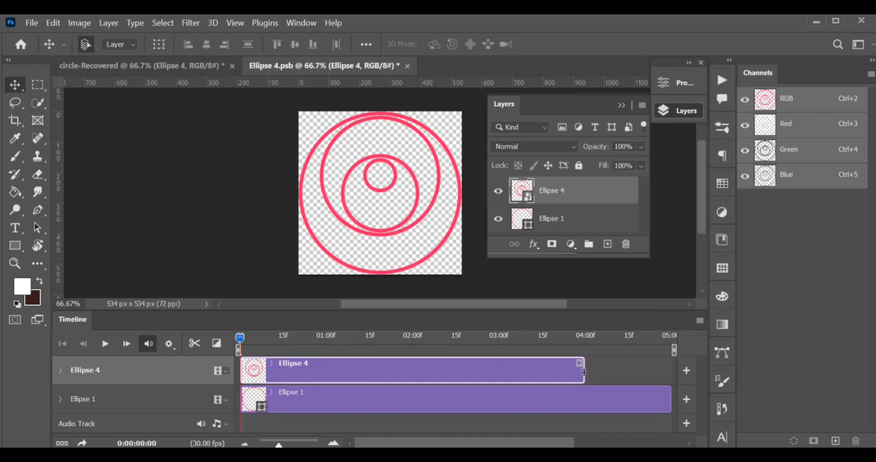
left_click(238, 444)
left_click(238, 444)
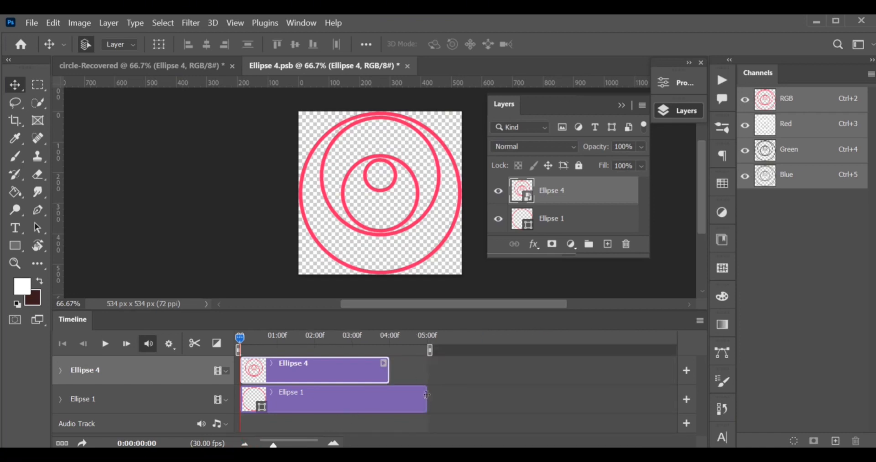
left_click_drag(427, 395, 538, 396)
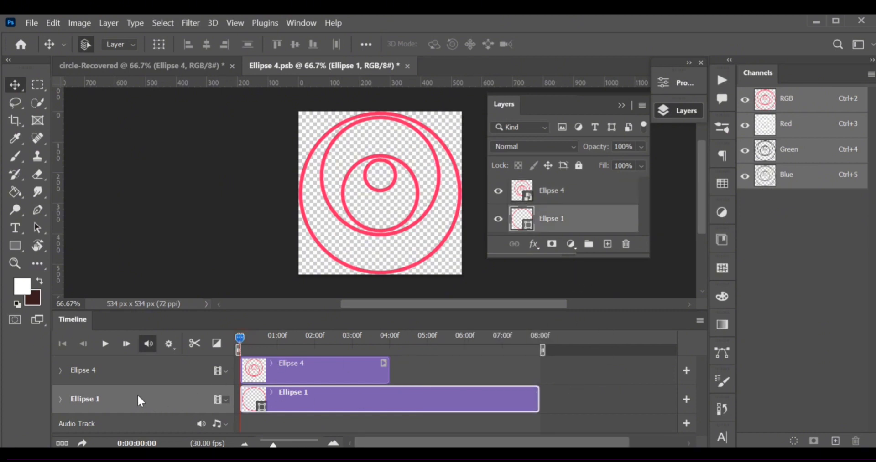
Add a Transform keyframe at the start of the nested Ellipse 4 clip and rotate it 180° at 0:00:02:00.
left_click(61, 371)
left_click(105, 392)
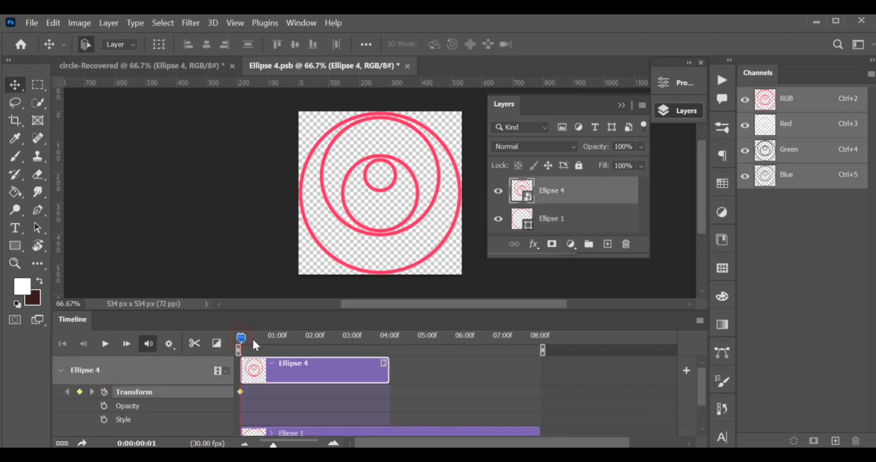
left_click_drag(252, 339, 316, 349)
key("ctrl+t")
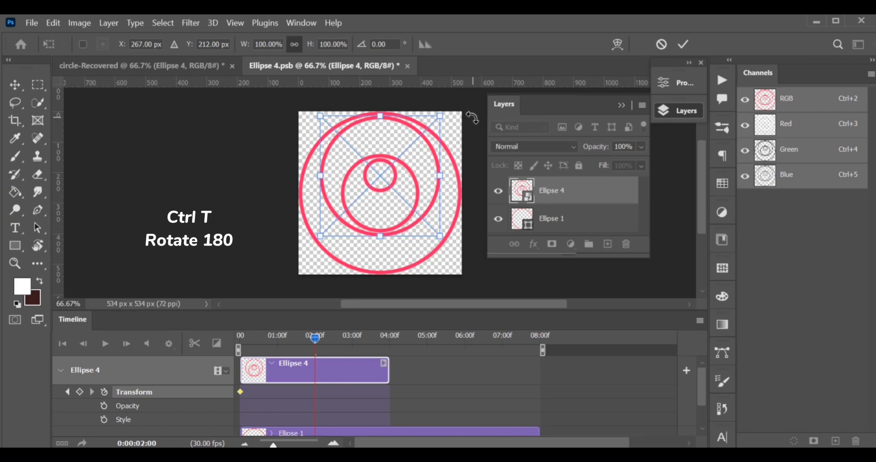
left_click_drag(459, 114, 320, 224)
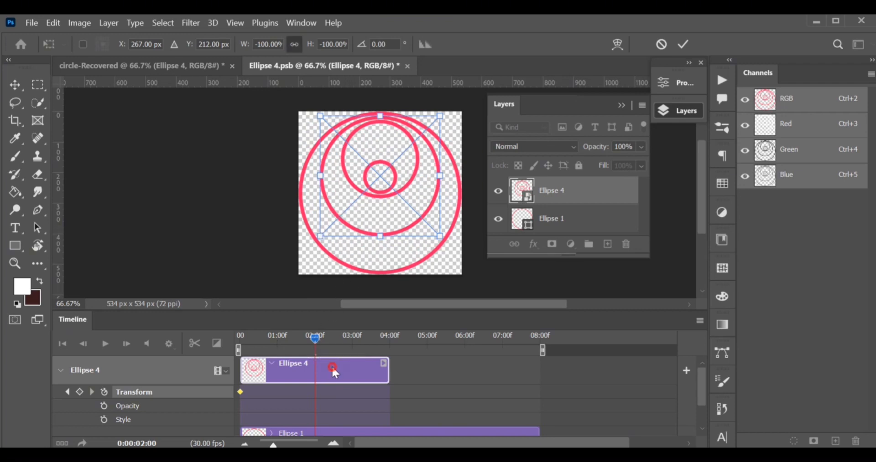
key("Return")
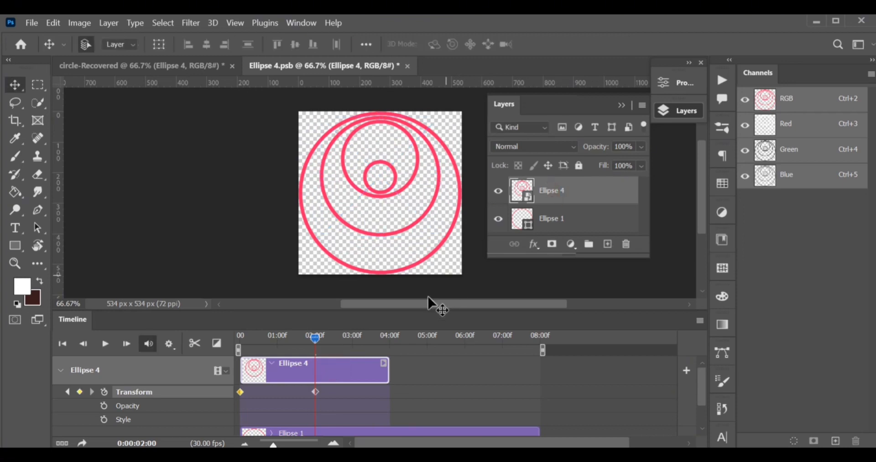
Copy the starting Transform keyframe of the nested Ellipse 4 clip and paste it at the clip's end, 0:00:03:29.
left_click_drag(315, 337, 388, 339)
right_click(240, 392)
left_click(257, 308)
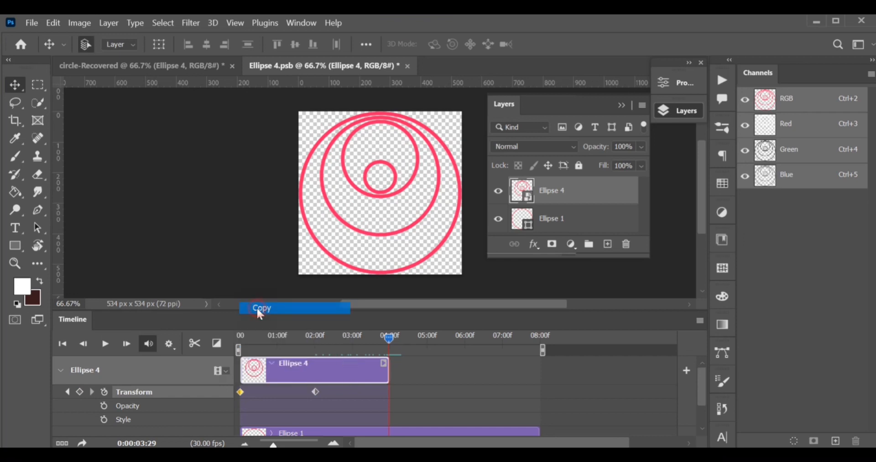
right_click(240, 390)
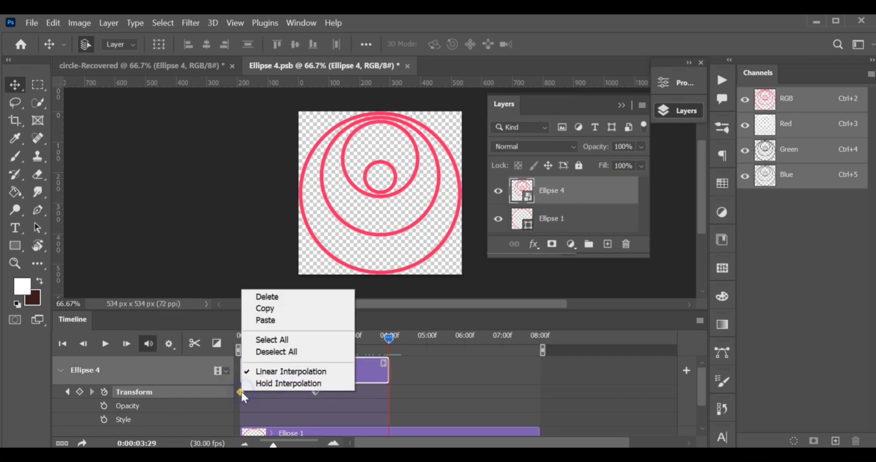
left_click(260, 322)
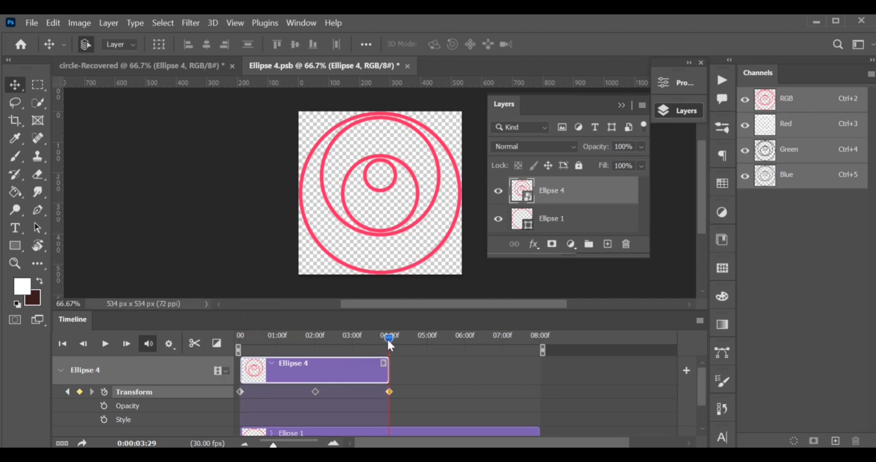
left_click_drag(386, 341, 390, 368)
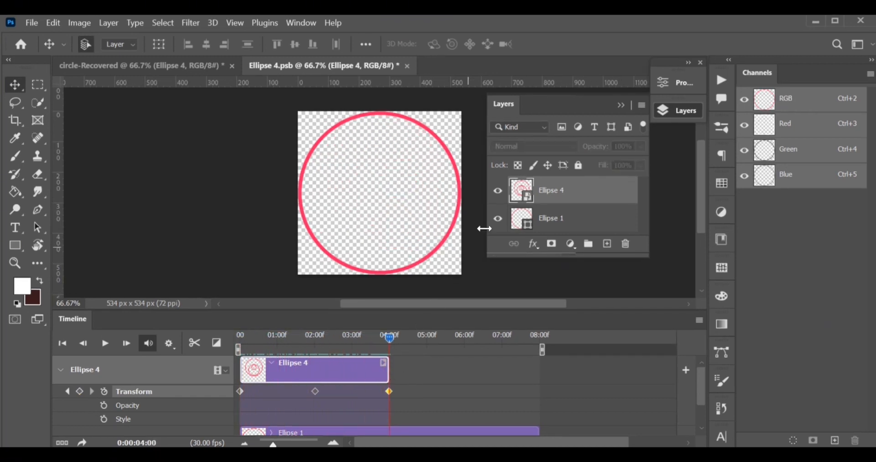
Open the contents of the Ellipse 4 smart object inside Ellipse 4.psb and create a video timeline for them.
double_click(527, 197)
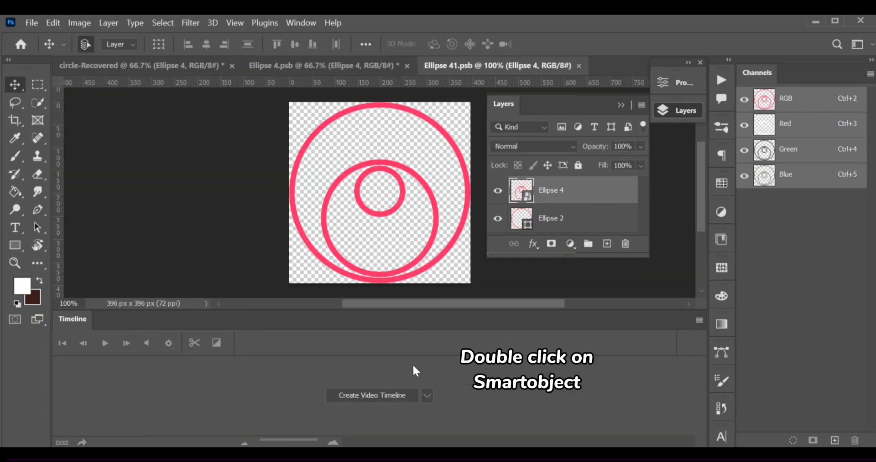
left_click(390, 396)
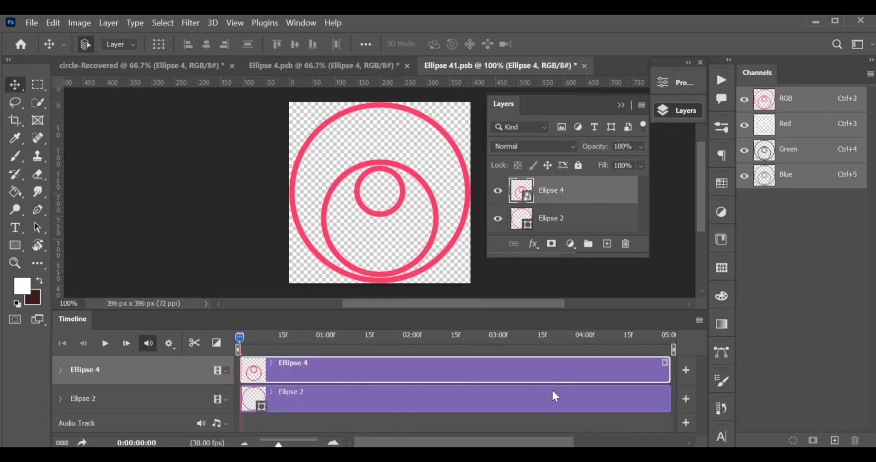
Set the Ellipse 4 clip's duration to 2 seconds and the Ellipse 2 clip's duration to 8 seconds.
left_click(246, 443)
left_click(249, 442)
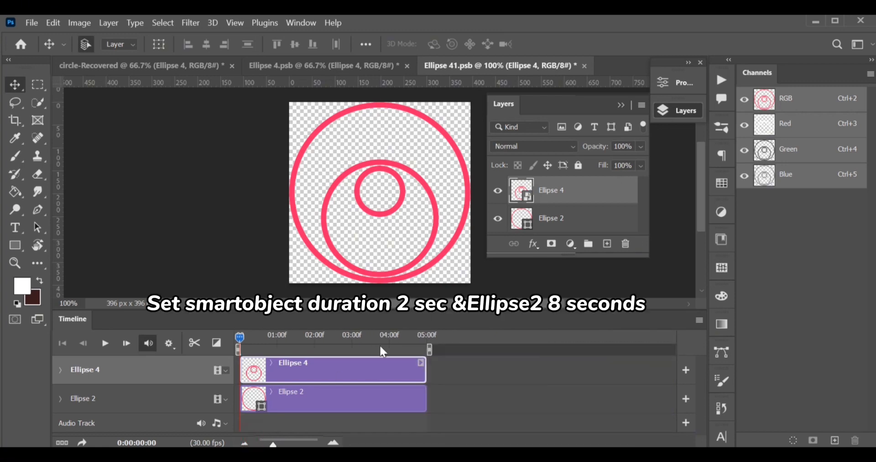
left_click_drag(425, 371, 313, 365)
left_click(406, 395)
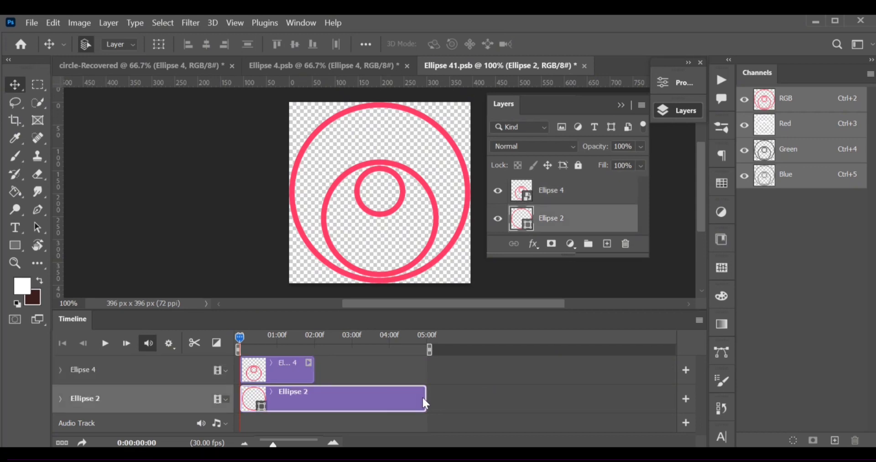
left_click_drag(426, 397, 545, 390)
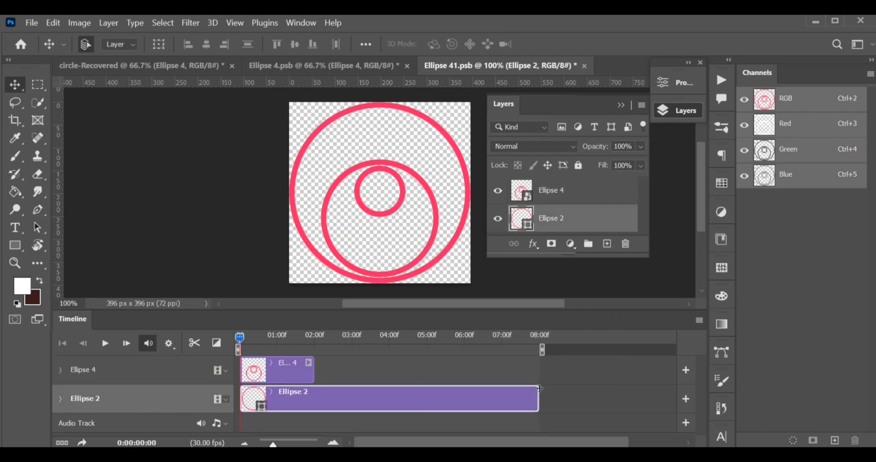
Add a Transform keyframe at the start of the Ellipse 4 clip and paste a copy of it at the clip's end, 0:00:01:29.
left_click(280, 371)
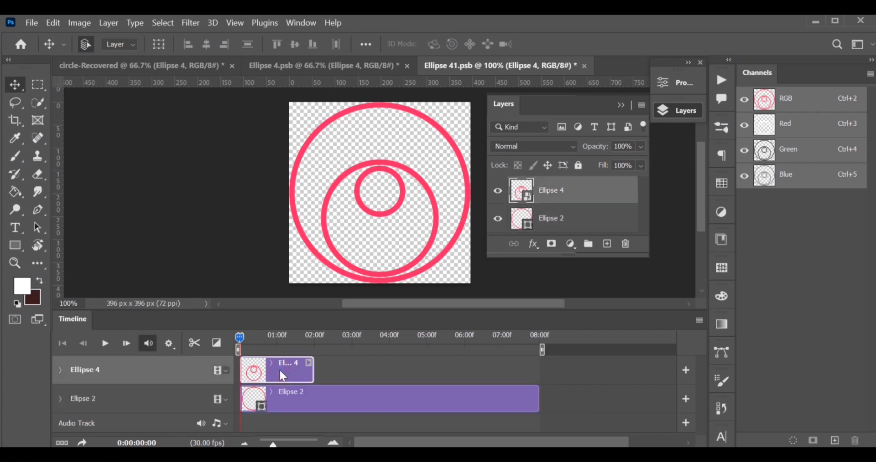
left_click(62, 370)
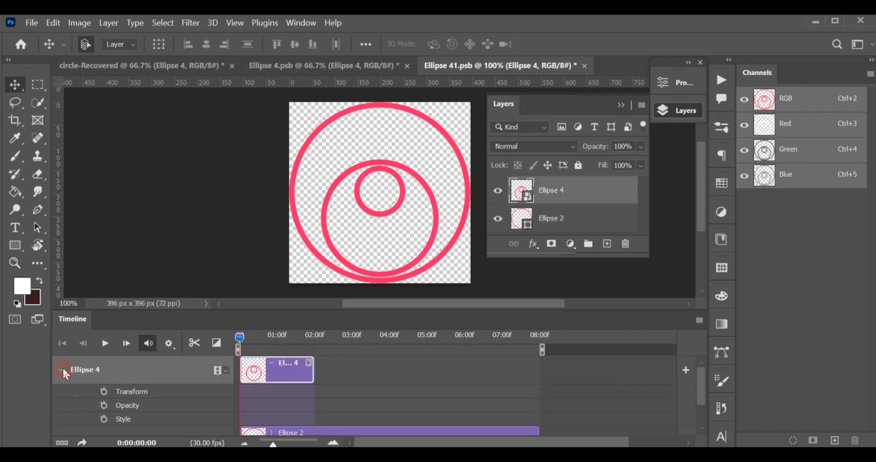
left_click(104, 392)
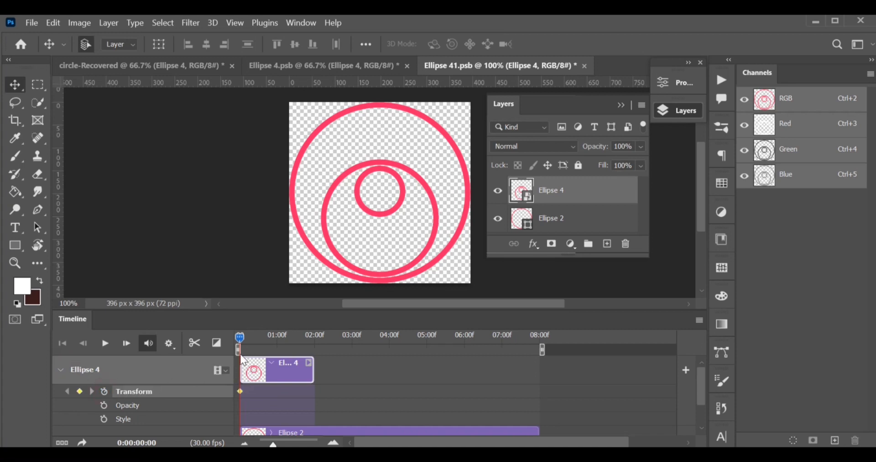
left_click_drag(316, 346, 314, 346)
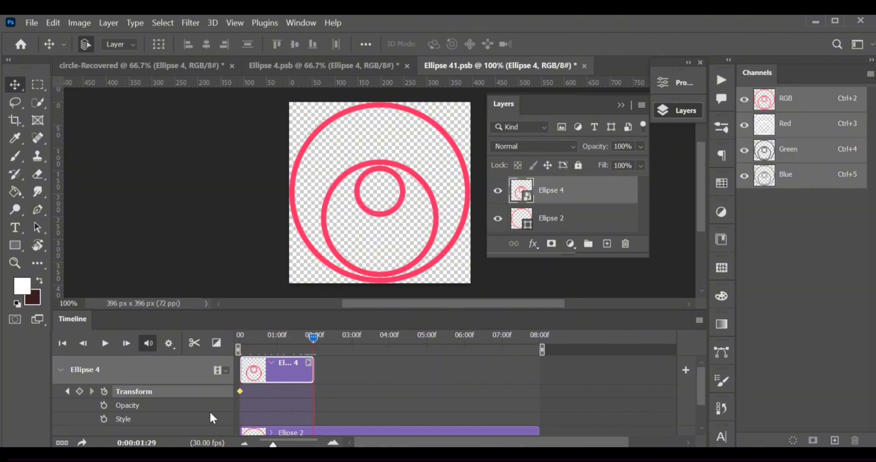
left_click(239, 391)
right_click(239, 392)
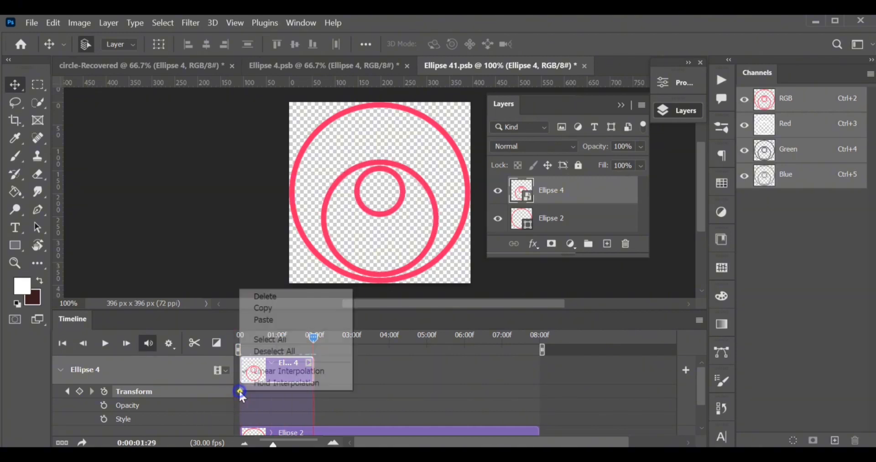
left_click(269, 309)
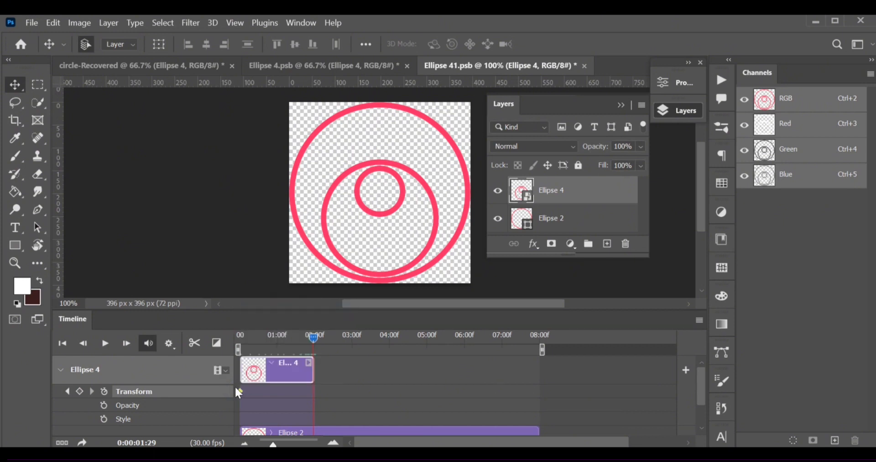
right_click(239, 391)
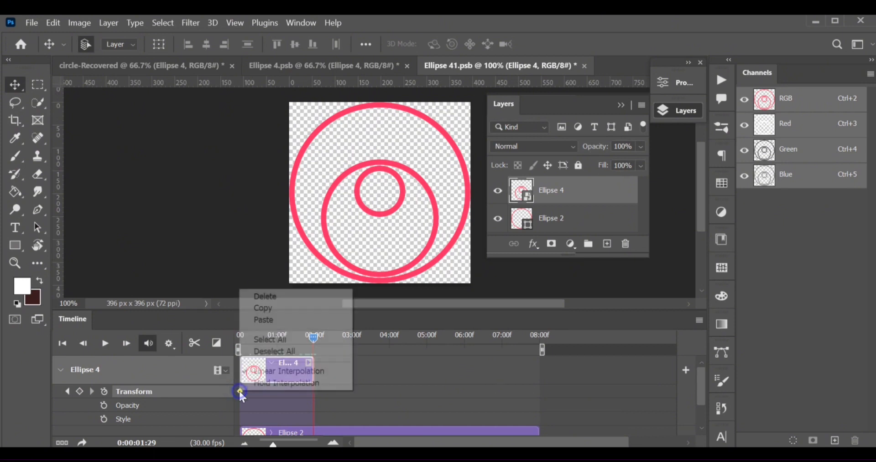
left_click(267, 319)
Rotate the Ellipse 4 smart object 180° at 0:00:00:29 to set its middle Transform keyframe.
left_click_drag(312, 339, 276, 339)
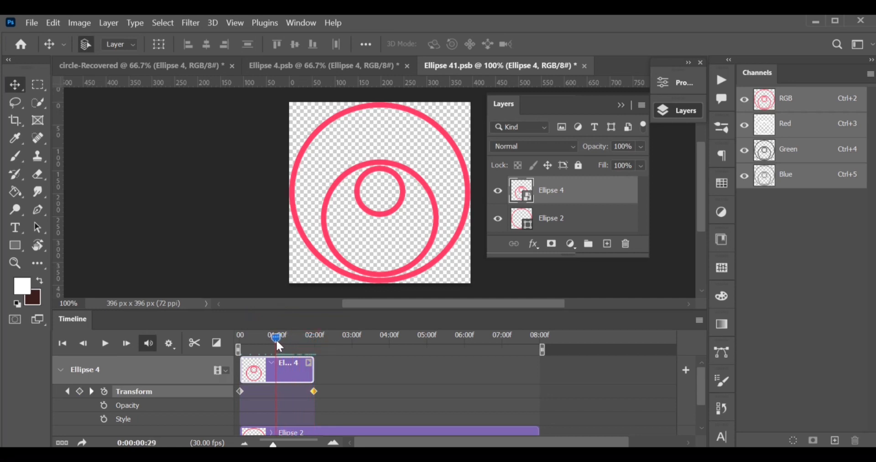
key("ctrl+t")
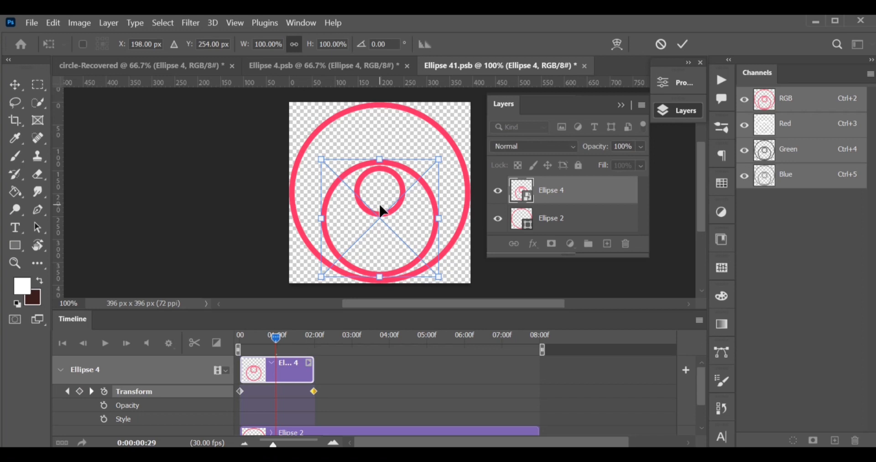
left_click_drag(450, 148, 315, 276)
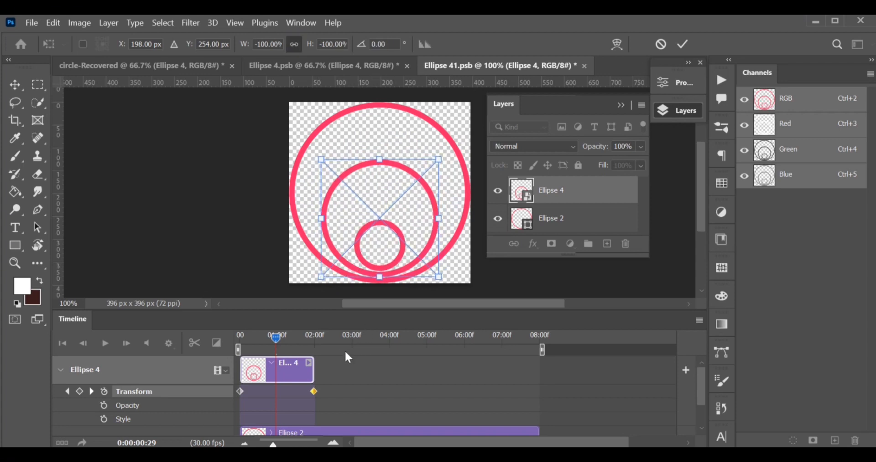
key("Return")
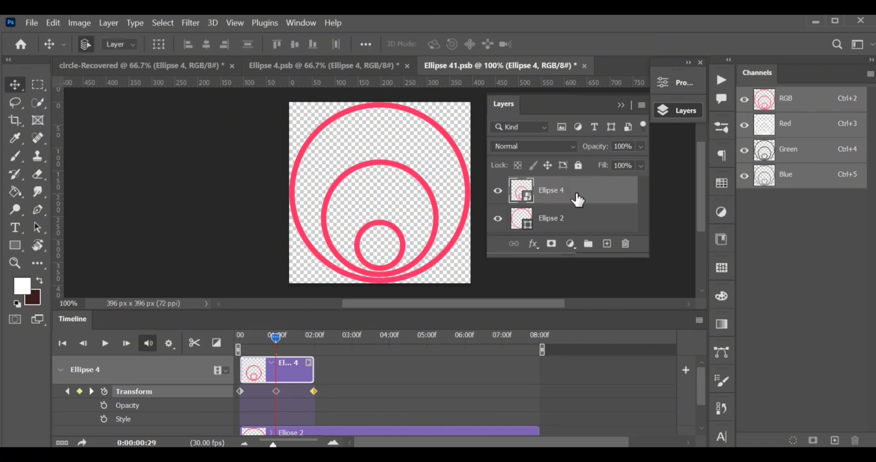
Make three independent copies of the Ellipse 4 layer using New Smart Object via Copy.
right_click(583, 199)
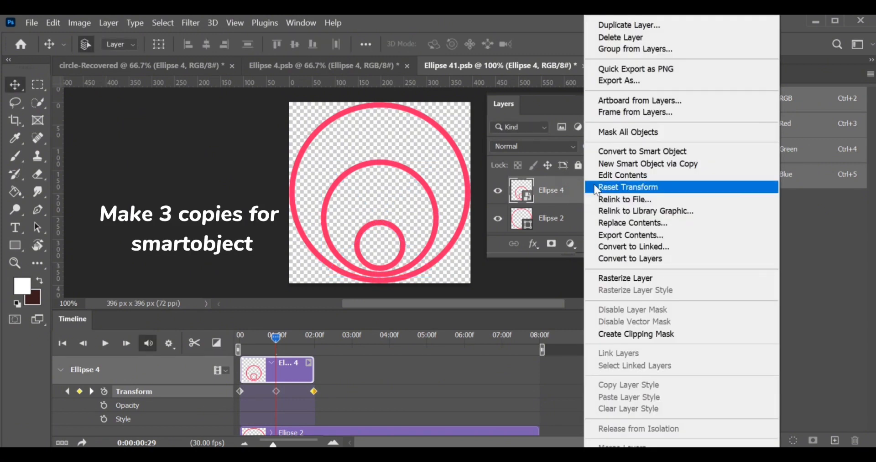
left_click(610, 165)
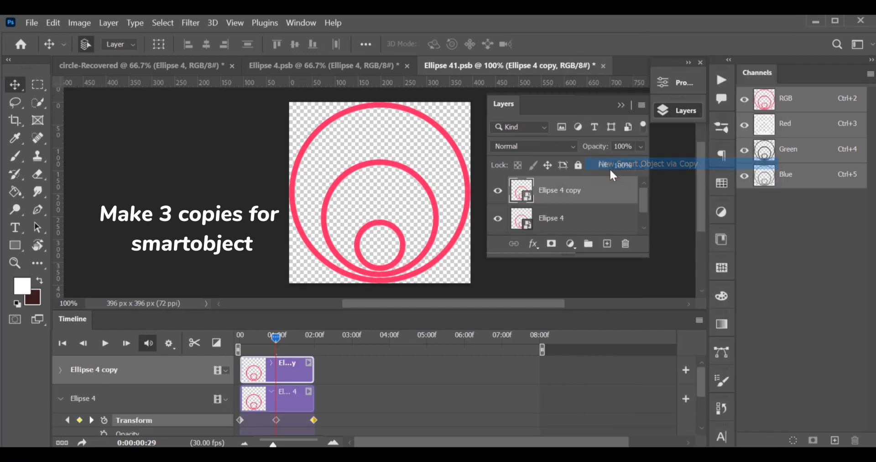
right_click(589, 195)
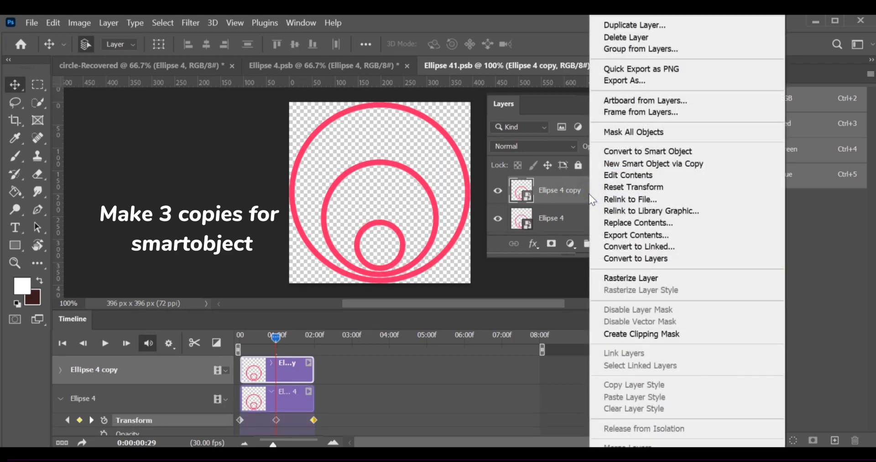
left_click(624, 165)
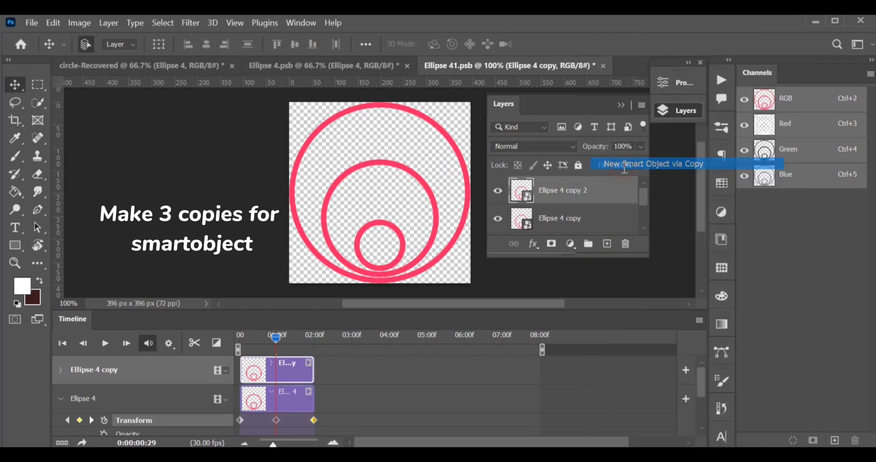
right_click(602, 190)
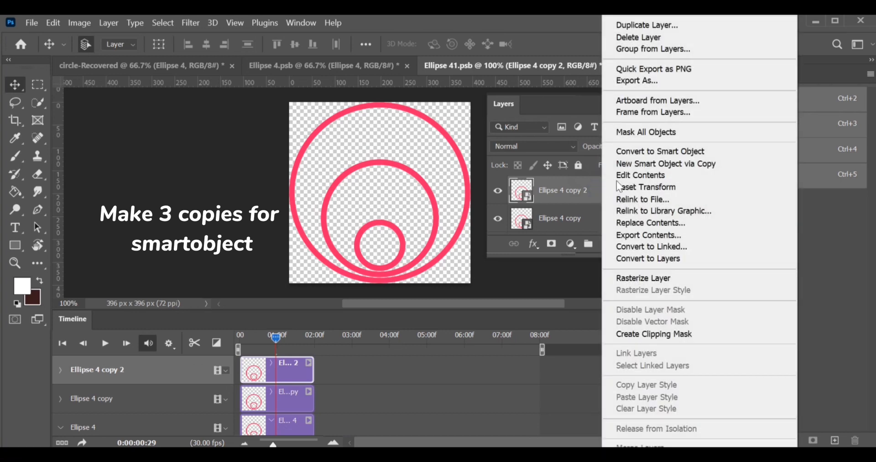
left_click(640, 166)
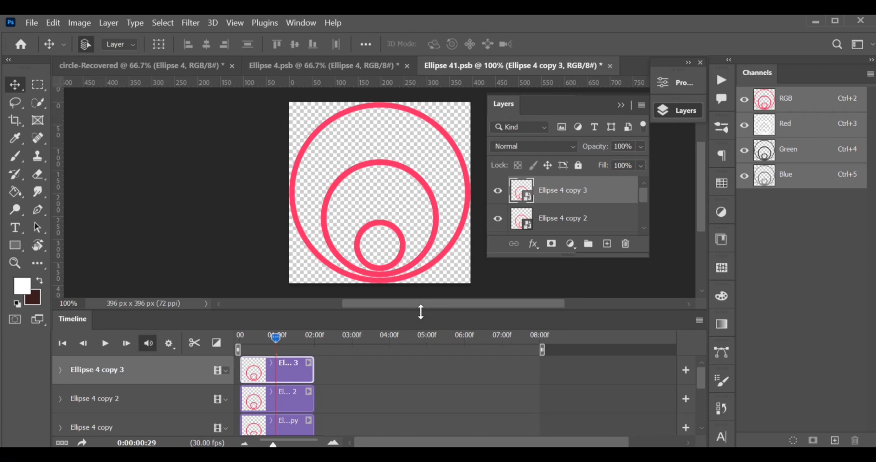
Arrange the Ellipse 4 copy clips end to end, with copy starting at 2 seconds, copy 2 at 4 seconds and copy 3 at 6 seconds.
left_click_drag(420, 312, 409, 259)
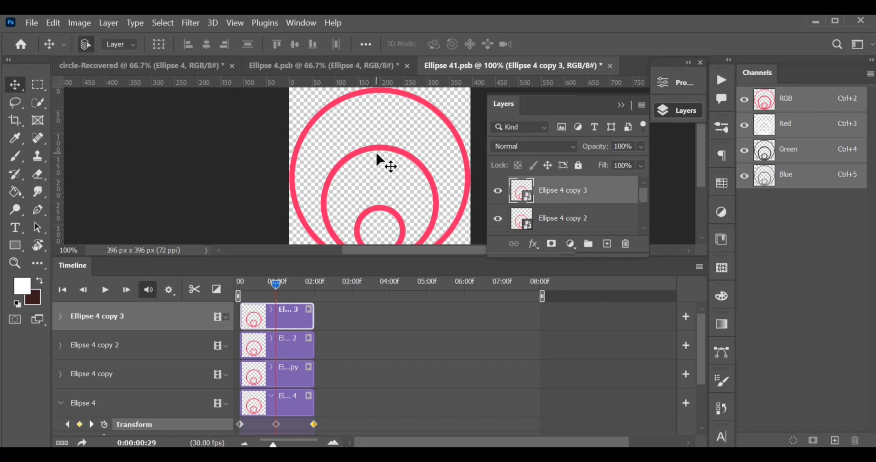
key("ctrl+minus")
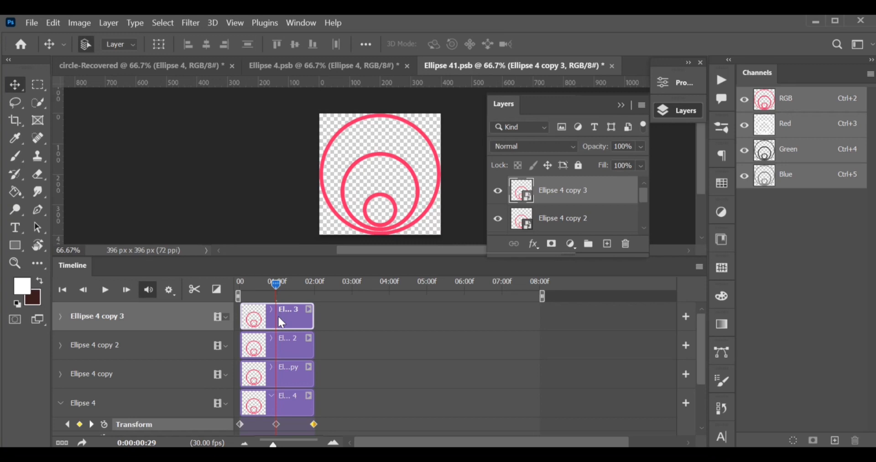
left_click_drag(278, 317, 505, 315)
left_click_drag(297, 350, 444, 350)
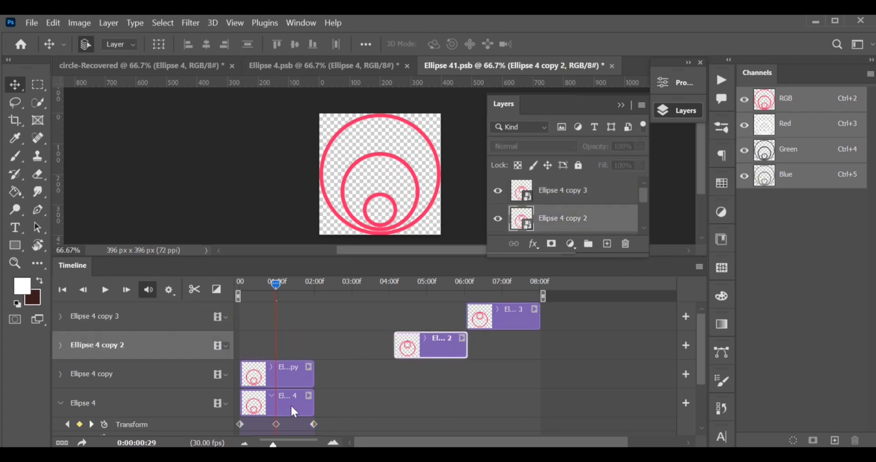
left_click(278, 375)
left_click_drag(278, 376, 358, 379)
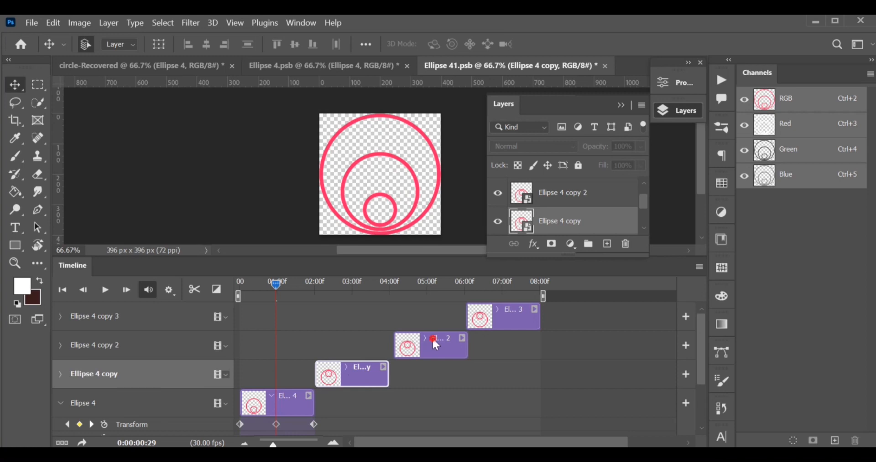
left_click_drag(431, 338, 428, 338)
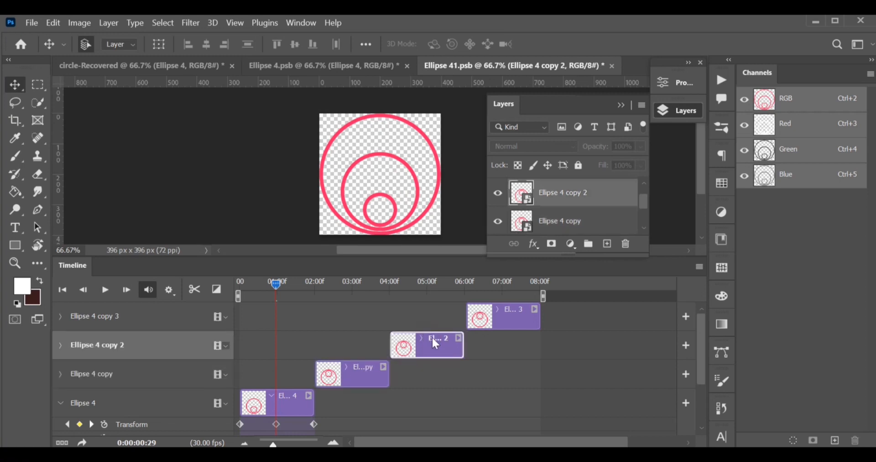
left_click_drag(489, 318, 484, 317)
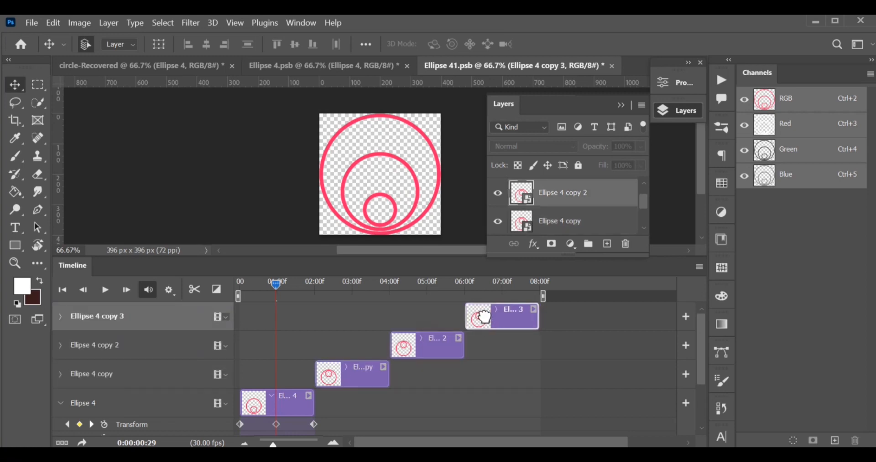
Deselect the clips, scrub through the timeline to preview the rotation, and return the playhead to the start.
left_click(563, 350)
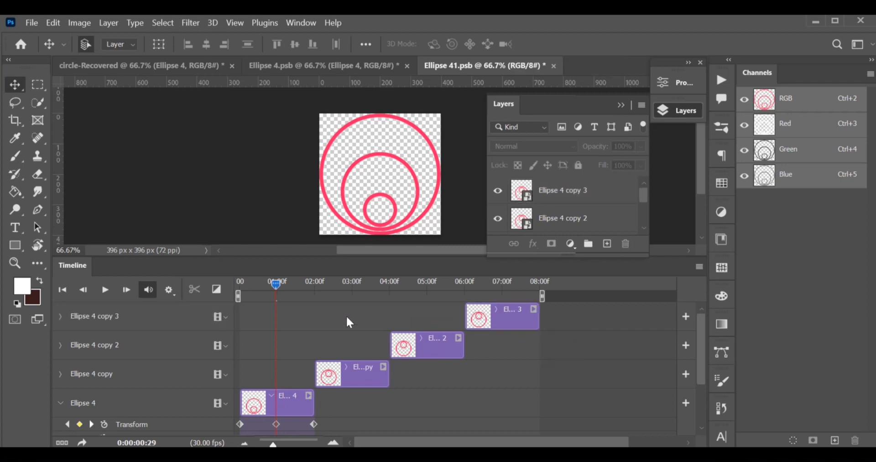
left_click_drag(279, 285, 352, 315)
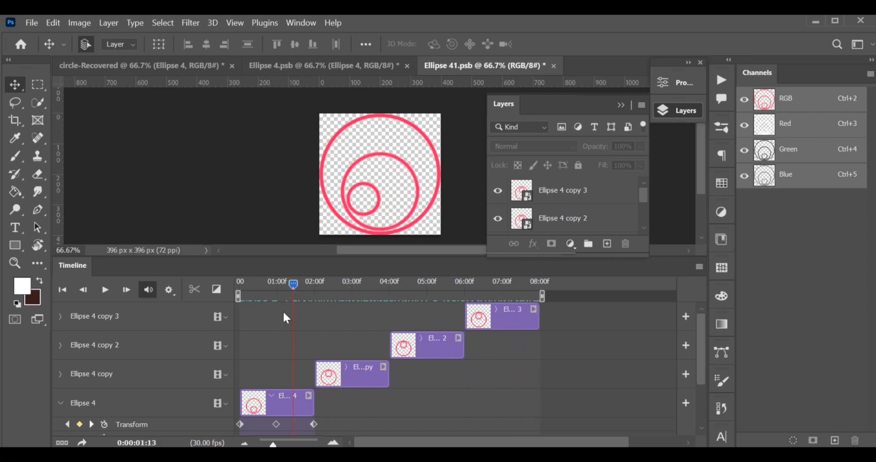
left_click_drag(260, 319, 234, 311)
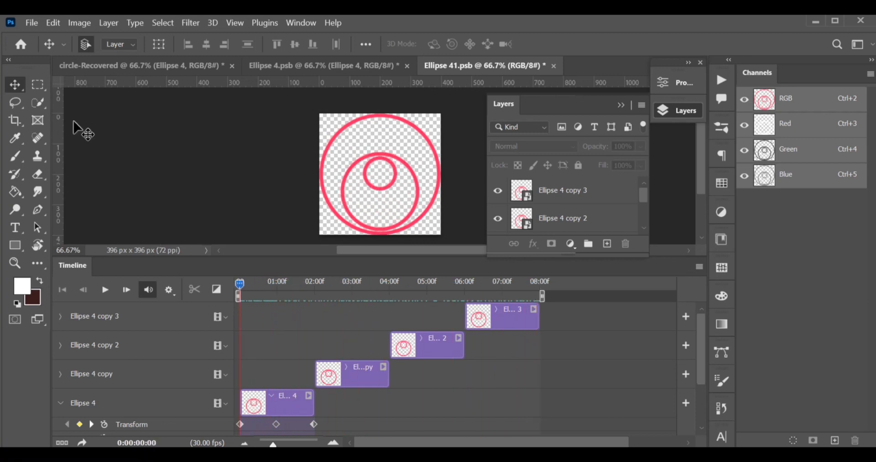
Save the Ellipse 41.psb smart object and close it, returning to Ellipse 4.psb.
left_click(30, 23)
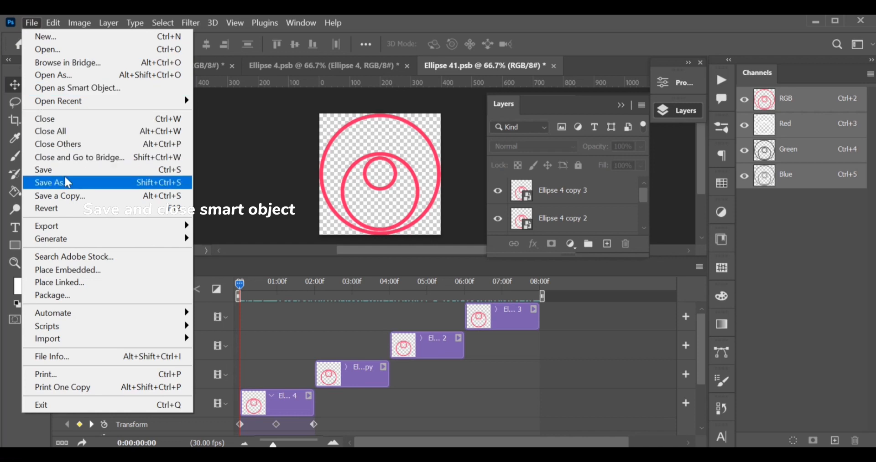
left_click(64, 172)
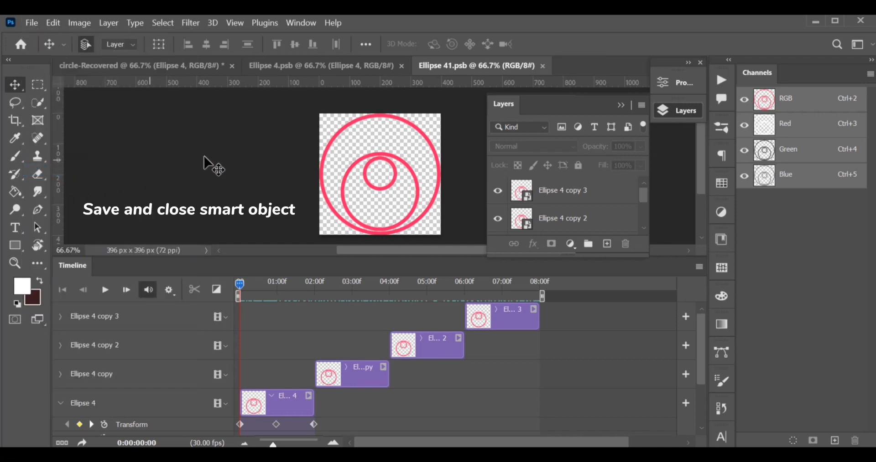
left_click(543, 66)
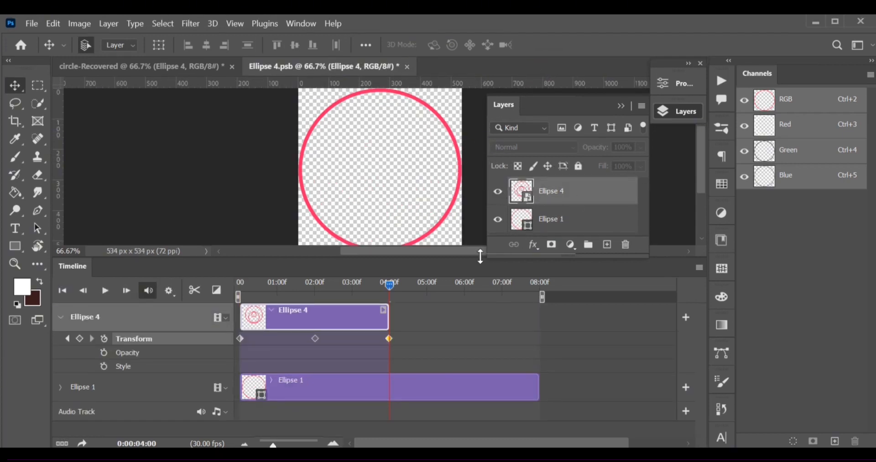
Duplicate the Ellipse 4 layer, move the duplicate's clip to start at 4 seconds, and scrub through the timeline to preview the motion.
mouse_move(388, 285)
left_mouse_down()
mouse_move(242, 285)
mouse_move(395, 282)
left_mouse_up()
left_click_drag(335, 279, 237, 286)
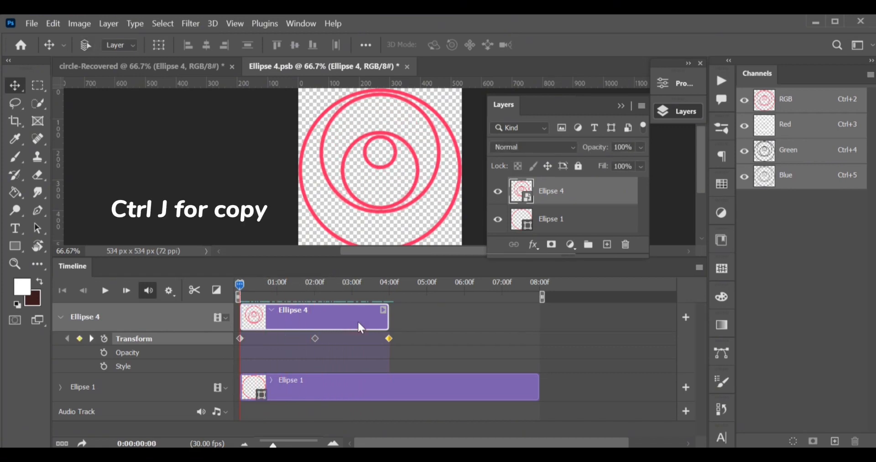
key("ctrl+j")
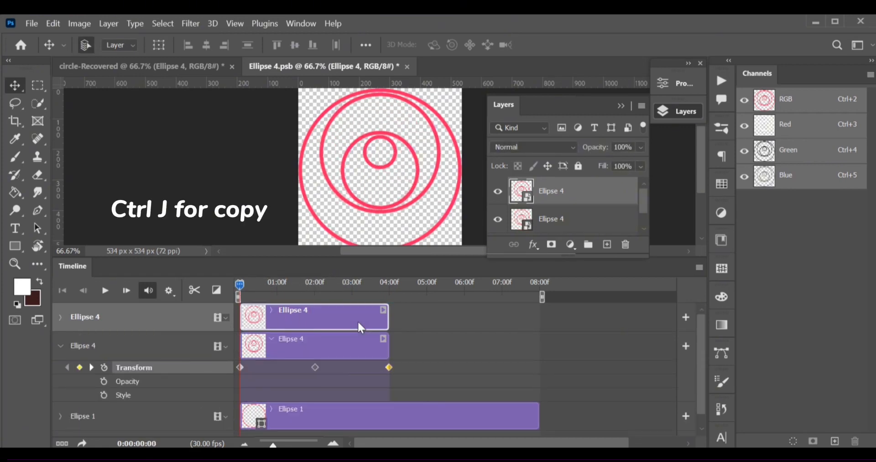
left_click(356, 318)
left_click_drag(356, 319, 508, 307)
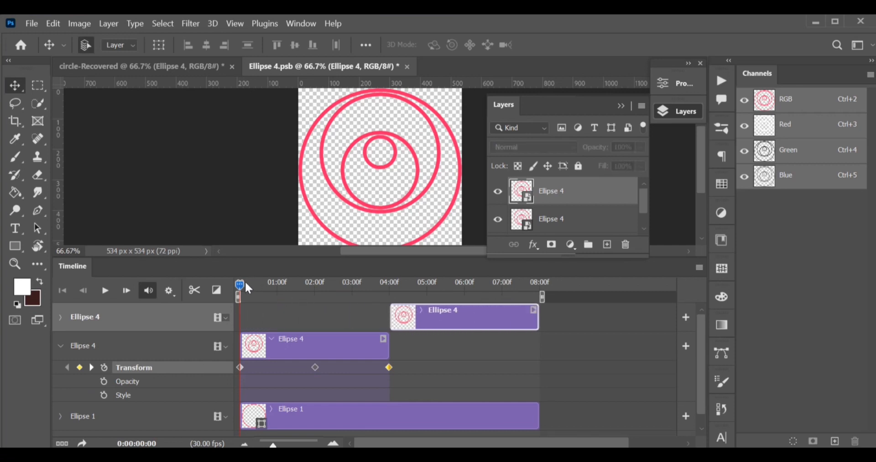
left_click_drag(240, 287, 535, 283)
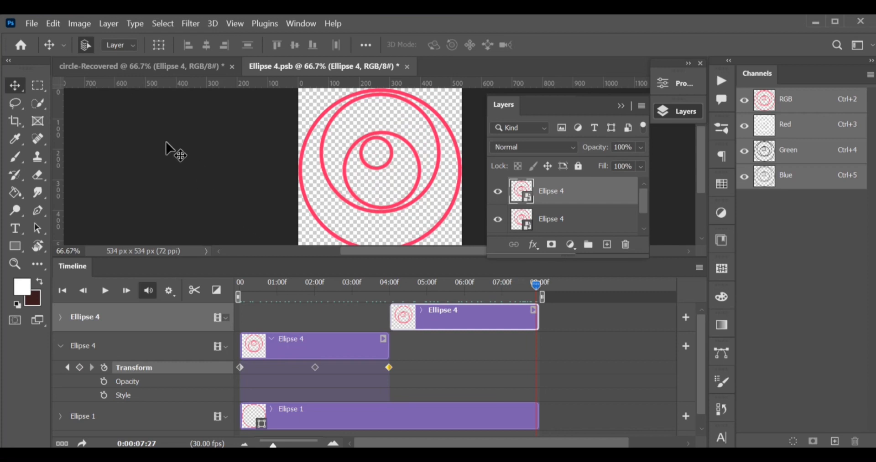
Save the Ellipse 4.psb smart object and close it, returning to the circle-Recovered document.
left_click(32, 23)
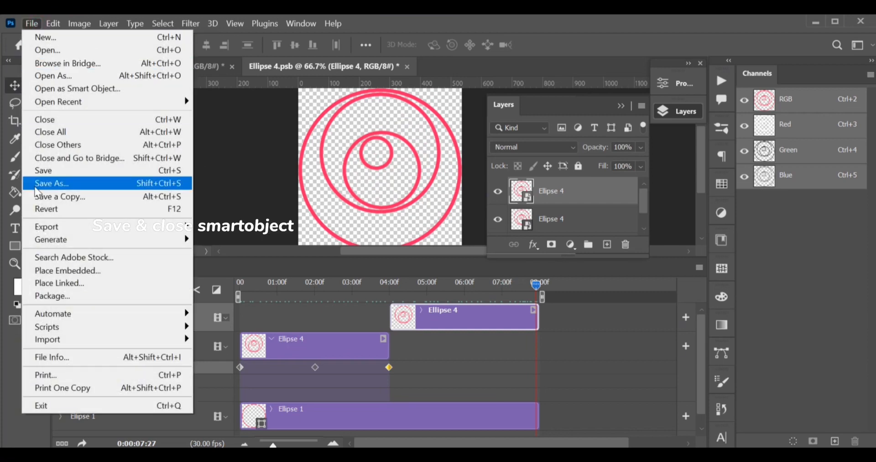
left_click(45, 172)
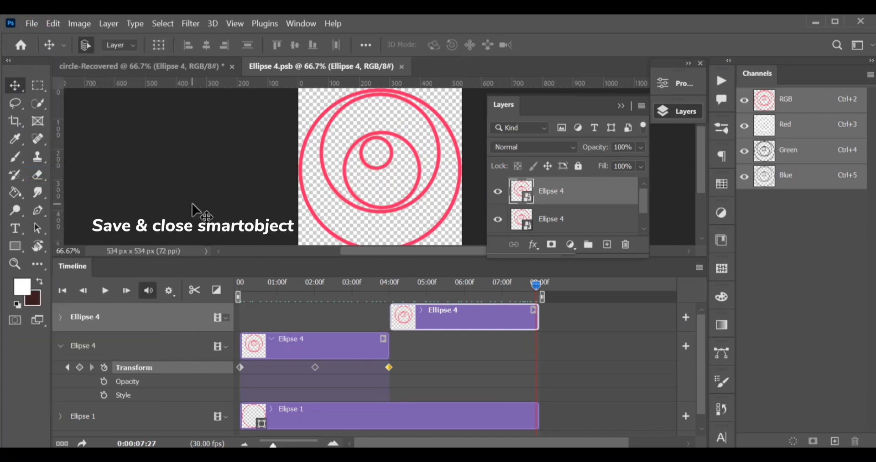
left_click(401, 67)
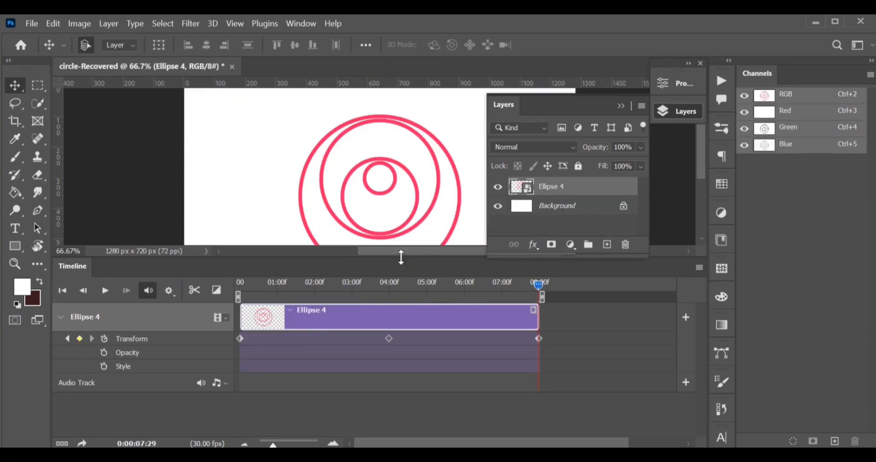
Shrink the timeline area to reveal more of the canvas and play the full circle animation from the start.
left_click_drag(401, 260, 401, 331)
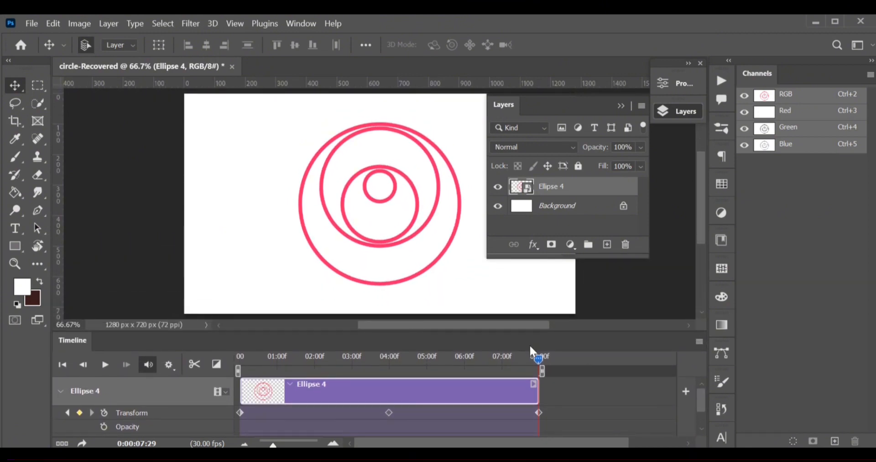
left_click_drag(537, 358, 241, 358)
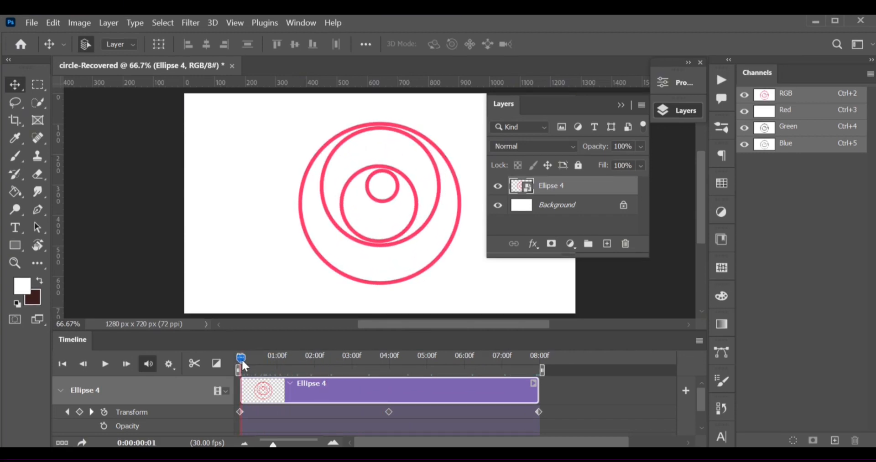
left_click(101, 367)
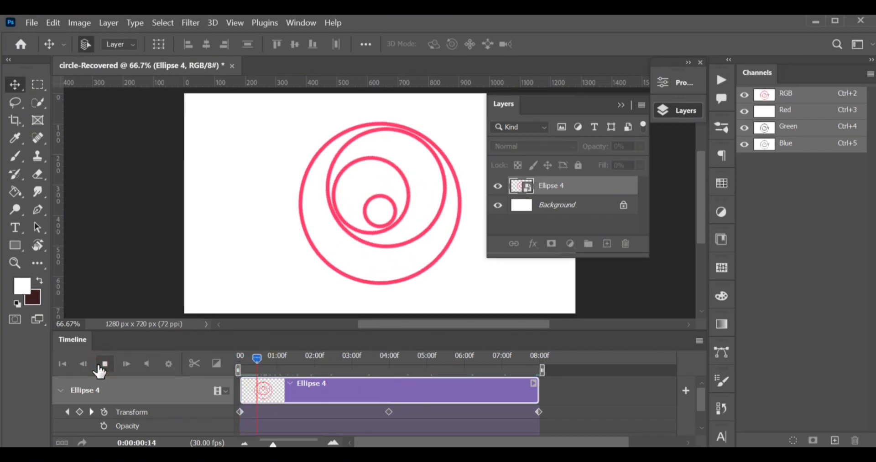
left_click(629, 105)
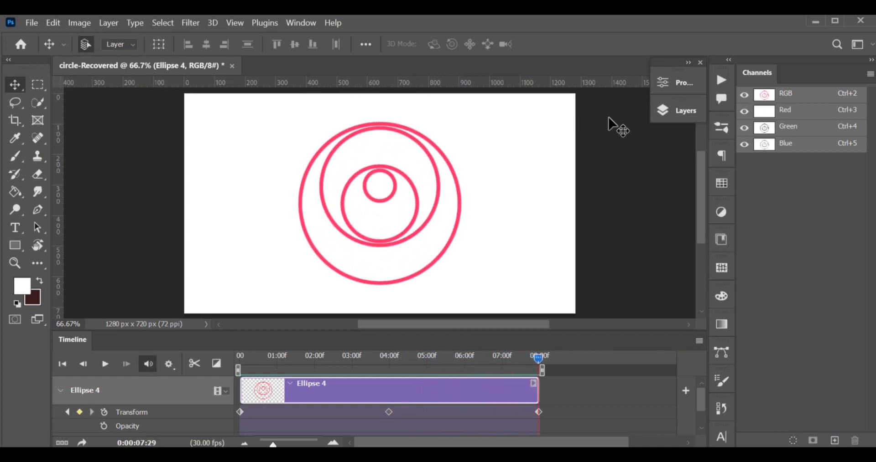
Add a Gradient Fill layer above Ellipse 4 using the pink-to-dark-purple preset from the Purples group.
left_click(678, 111)
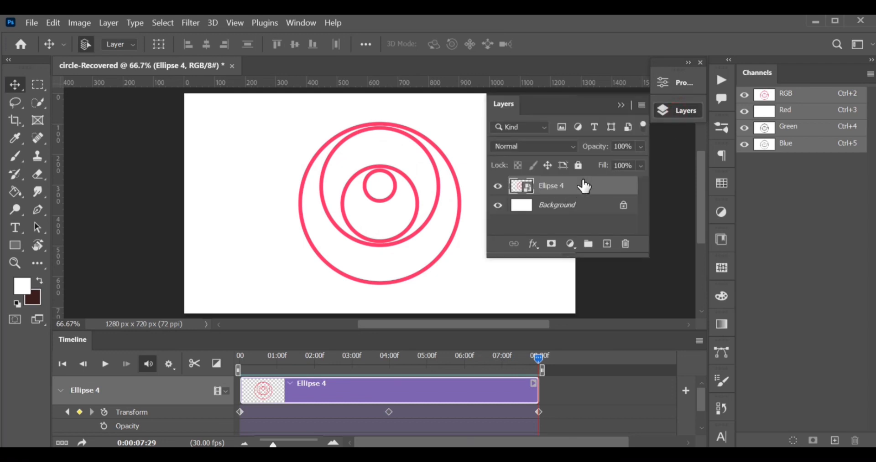
left_click(568, 245)
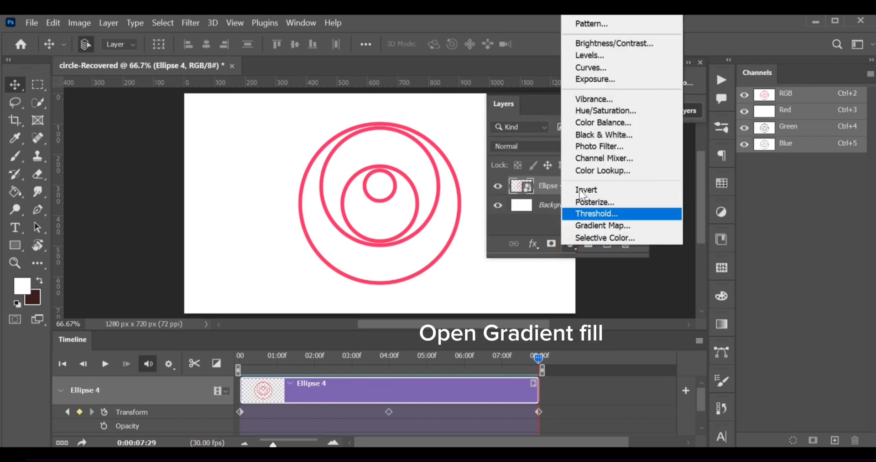
left_click(589, 16)
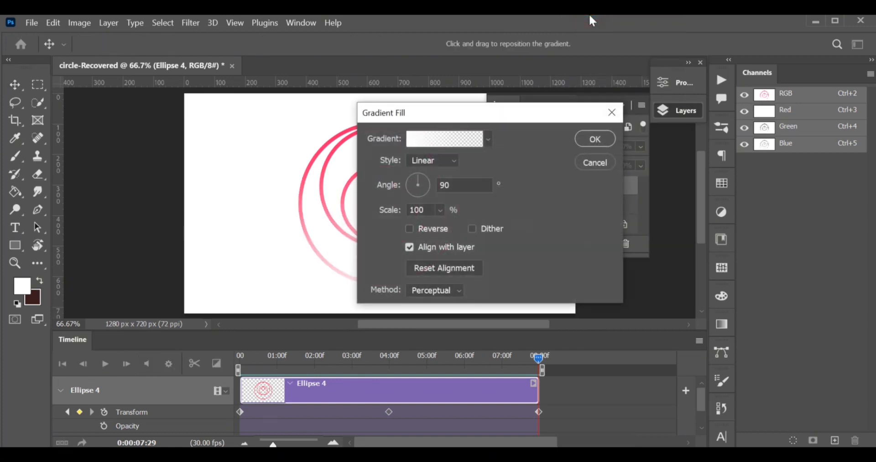
left_click(486, 138)
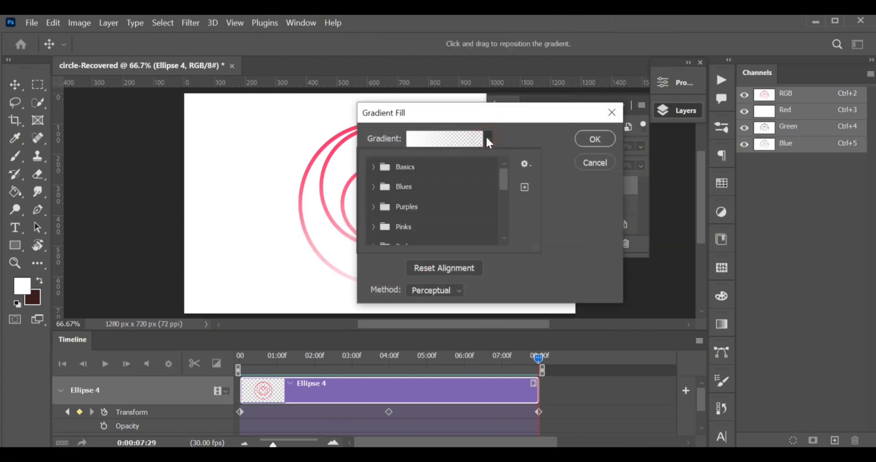
left_click(372, 188)
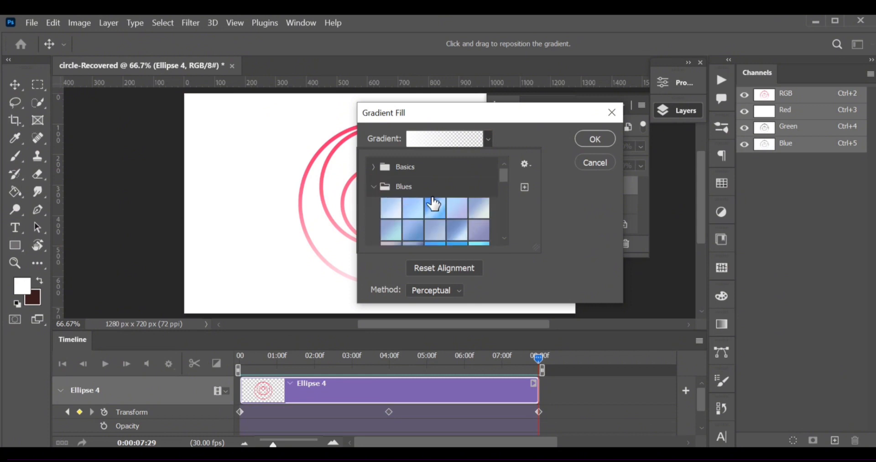
left_click_drag(502, 178, 499, 201)
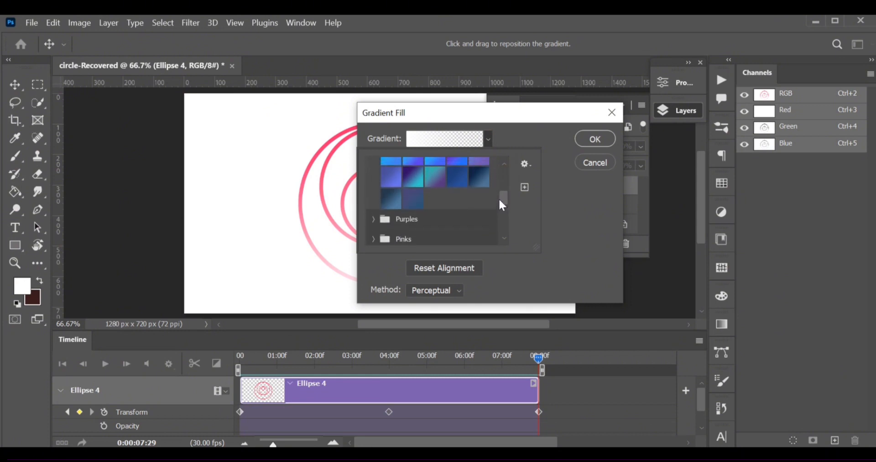
left_click(373, 216)
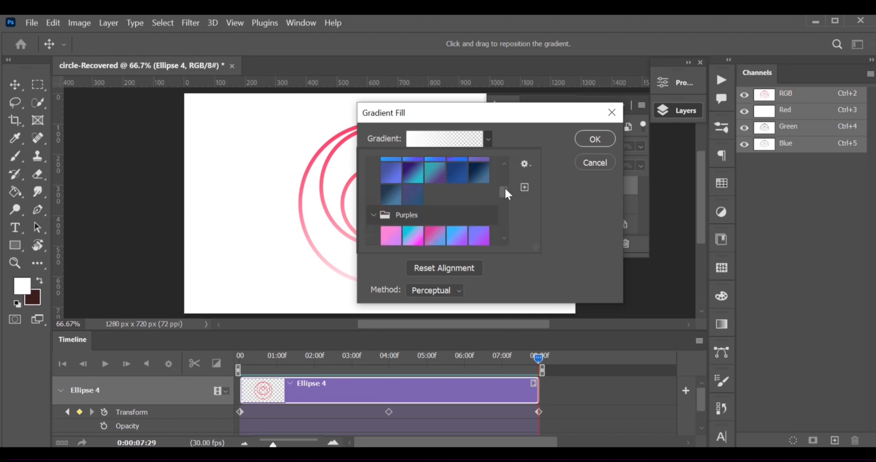
left_click_drag(505, 190, 506, 201)
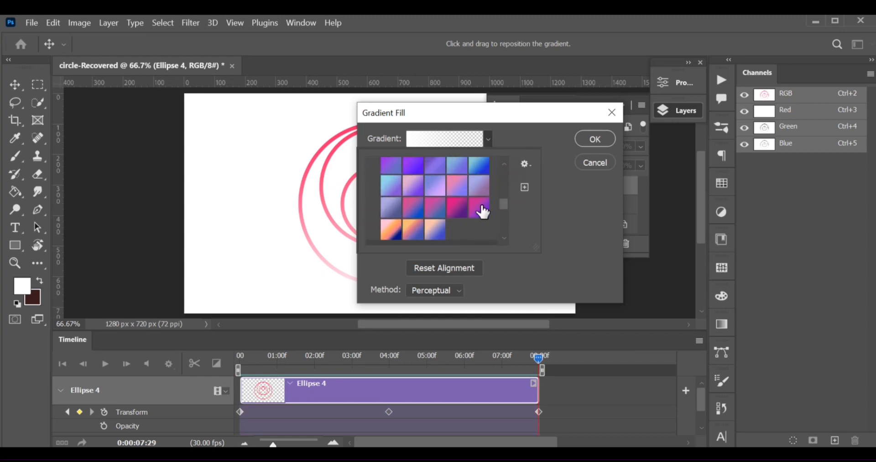
left_click(458, 205)
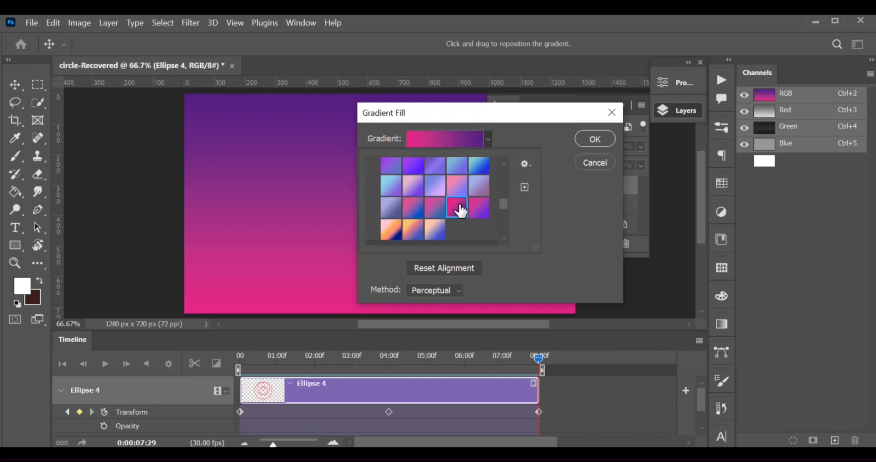
left_click(601, 145)
left_click(601, 145)
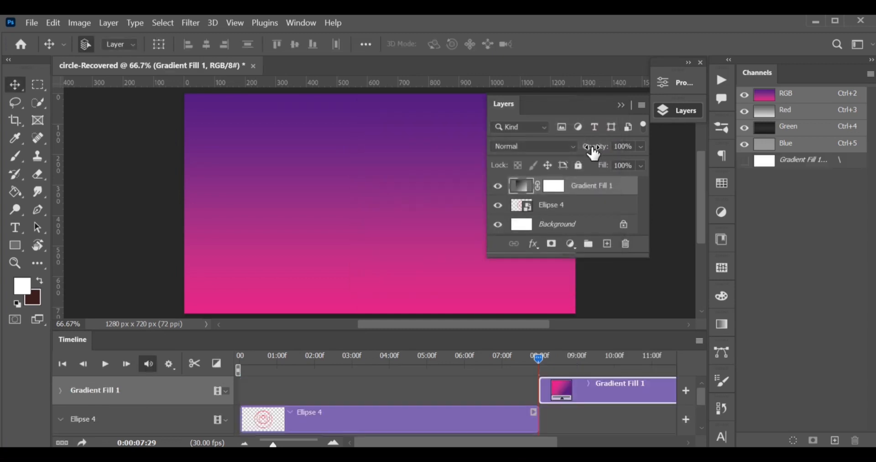
Clip the gradient fill layer to Ellipse 4, and make its timeline clip run from 0 to 8 seconds.
left_click(531, 191, "alt")
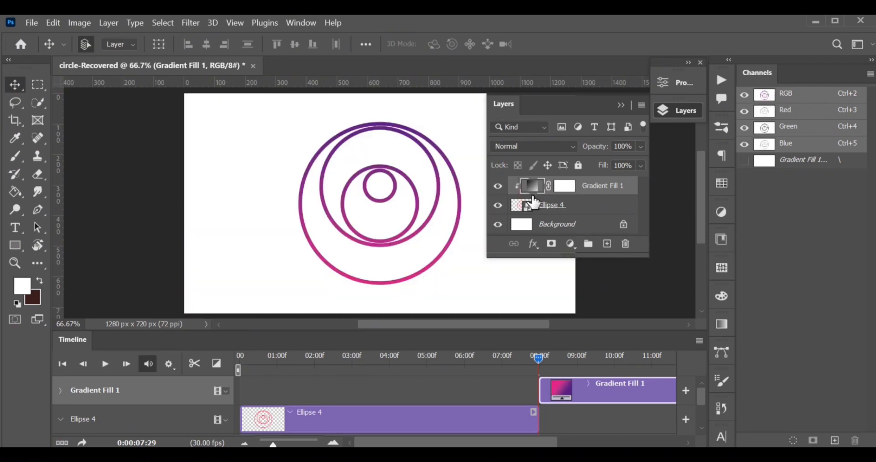
mouse_move(587, 392)
left_mouse_down()
mouse_move(260, 391)
mouse_move(292, 386)
left_mouse_up()
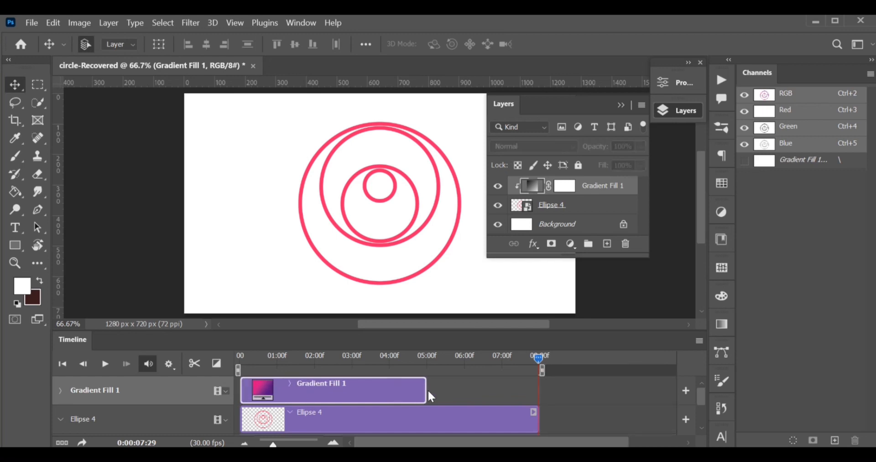
left_click_drag(426, 390, 537, 400)
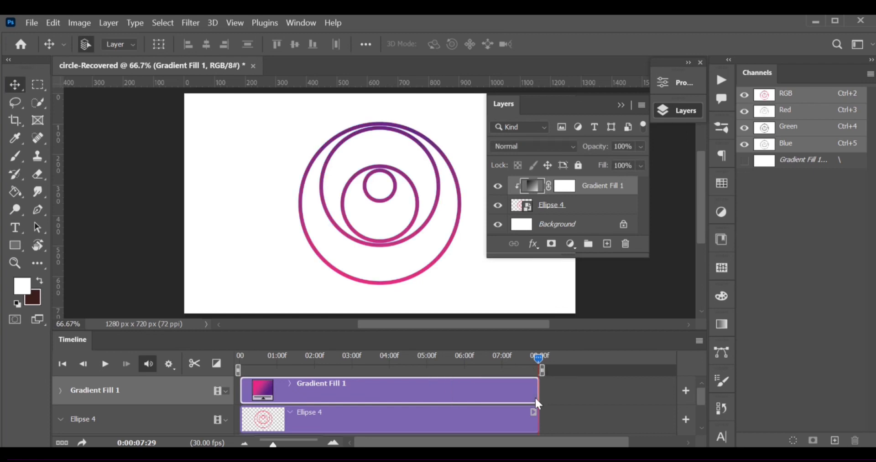
left_click(571, 394)
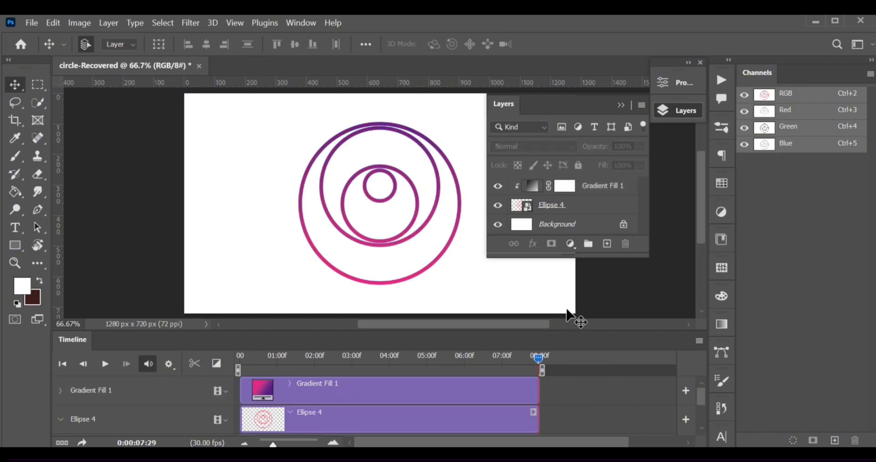
Convert the Gradient Fill 1 layer to a smart object and collapse the layer list.
left_click(588, 194)
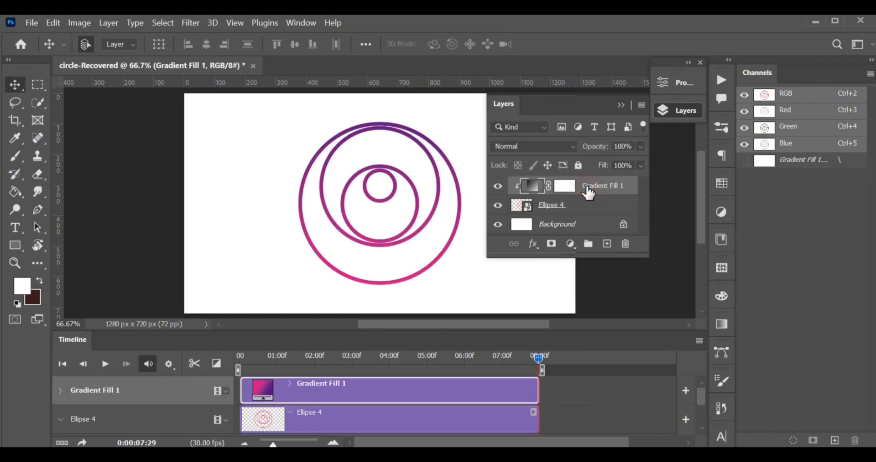
right_click(587, 187)
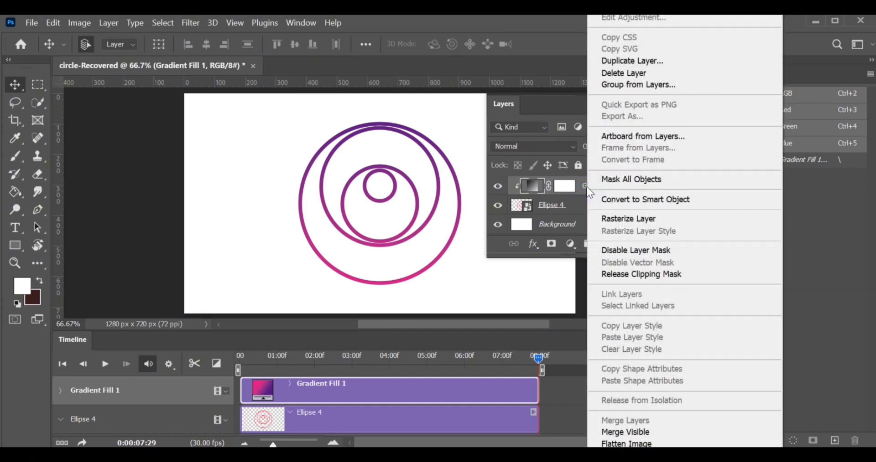
left_click(626, 199)
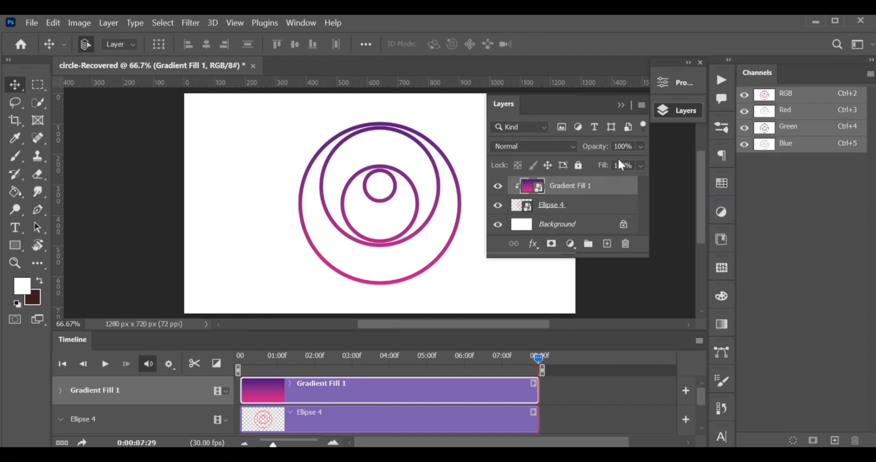
left_click(618, 105)
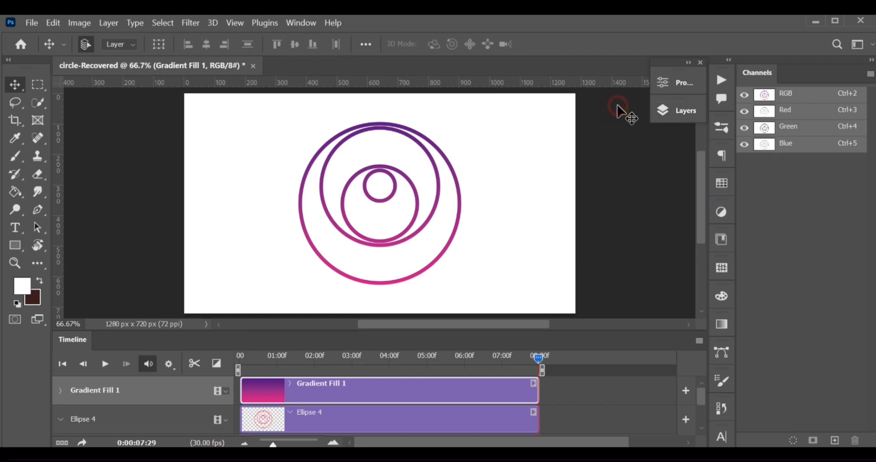
Add a Transform keyframe to the Gradient Fill 1 layer at 0 seconds and copy it to the clip's end at 0:00:07:29.
left_click(60, 392)
key("Home")
left_click(104, 413)
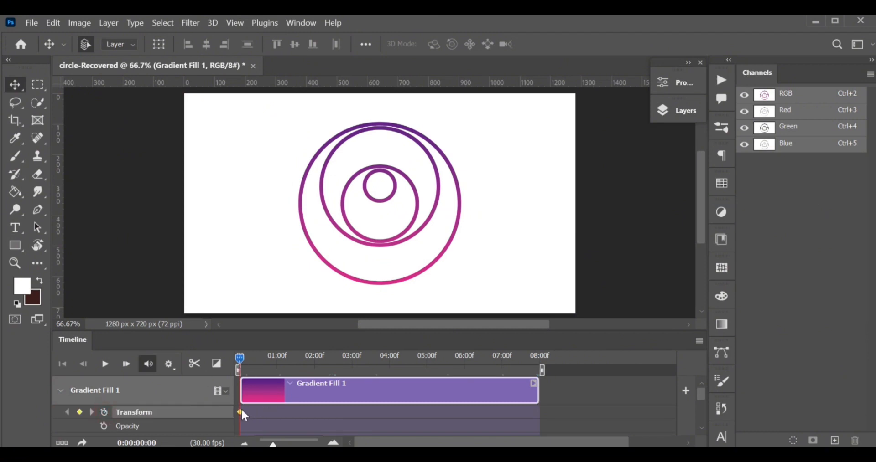
left_click_drag(239, 358, 540, 378)
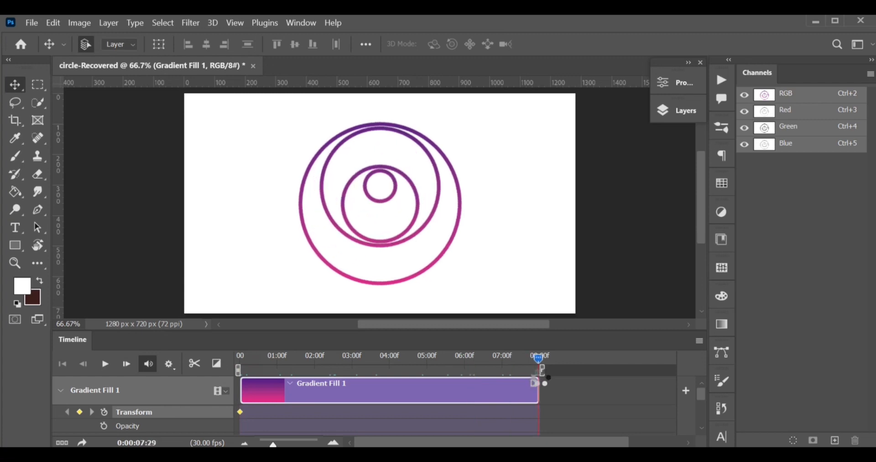
right_click(240, 412)
left_click(262, 328)
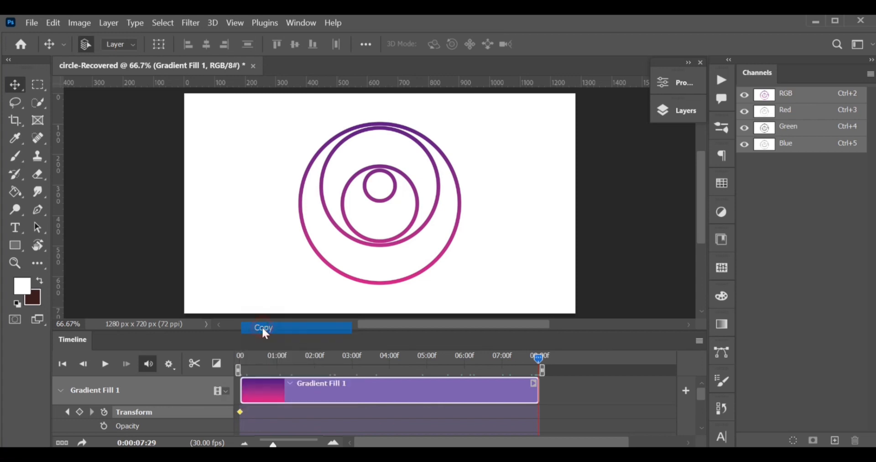
right_click(239, 411)
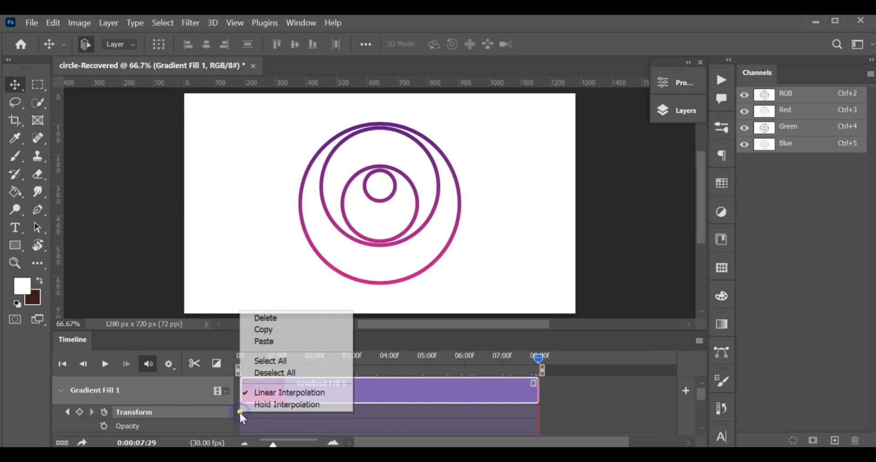
left_click(265, 343)
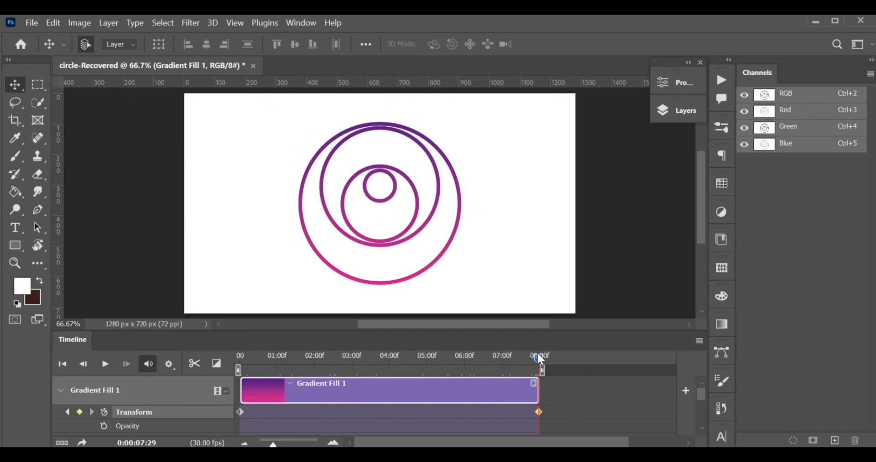
At 0:00:04:00, rotate the gradient 180° so pink is at the top, adding a middle Transform keyframe.
left_click_drag(540, 363, 392, 375)
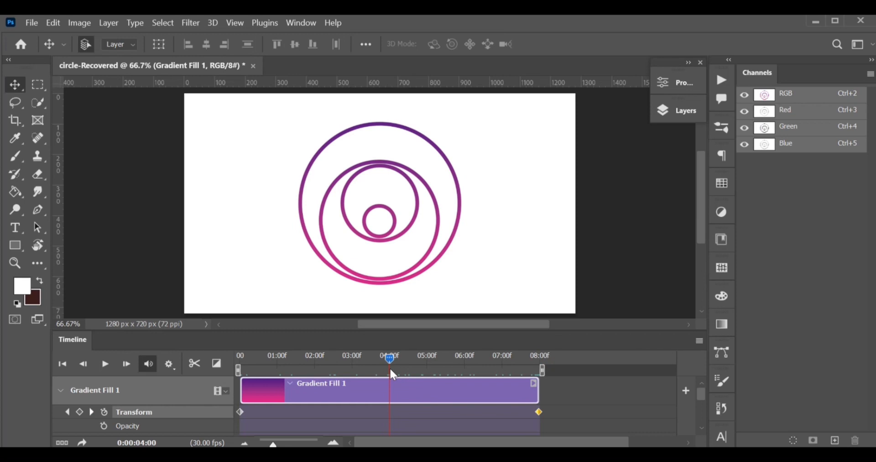
key("ctrl+t")
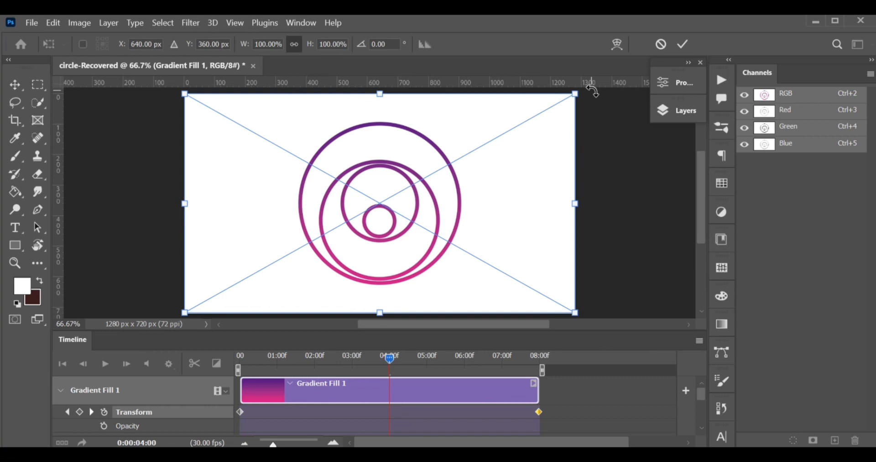
left_click_drag(592, 89, 307, 249)
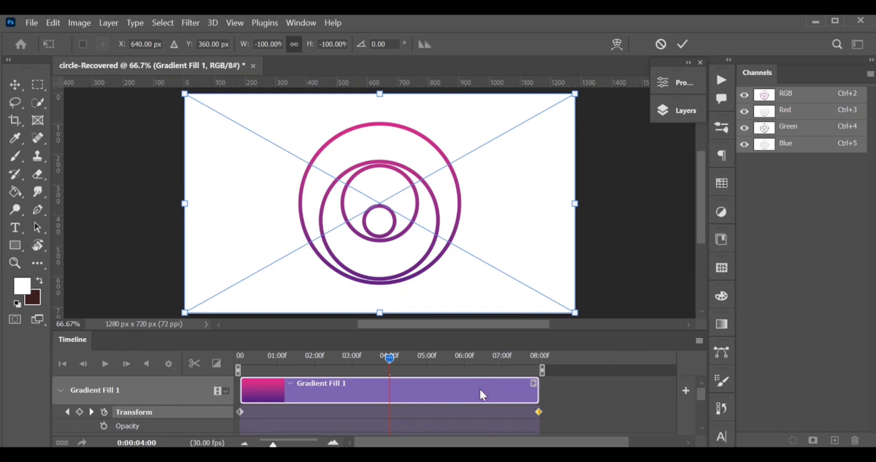
left_click(676, 115)
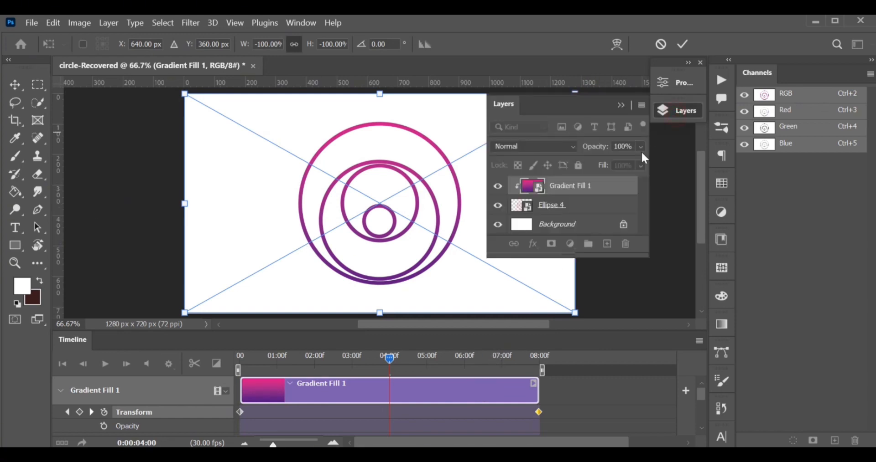
left_click(605, 189)
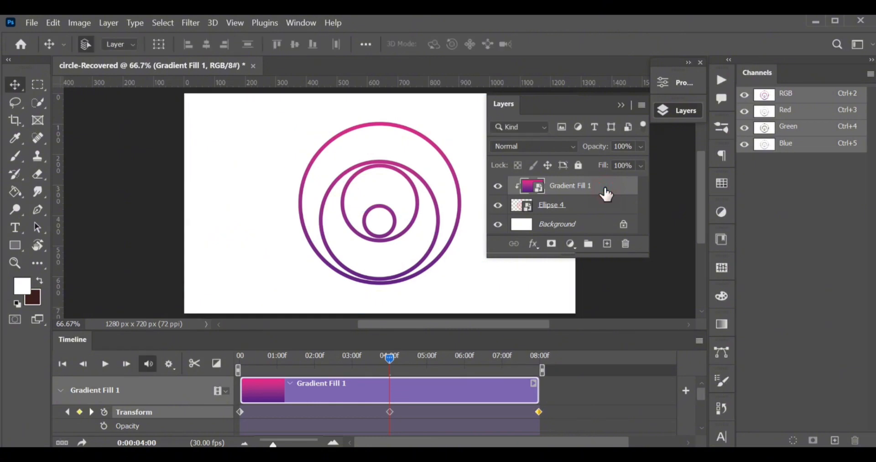
left_click(620, 106)
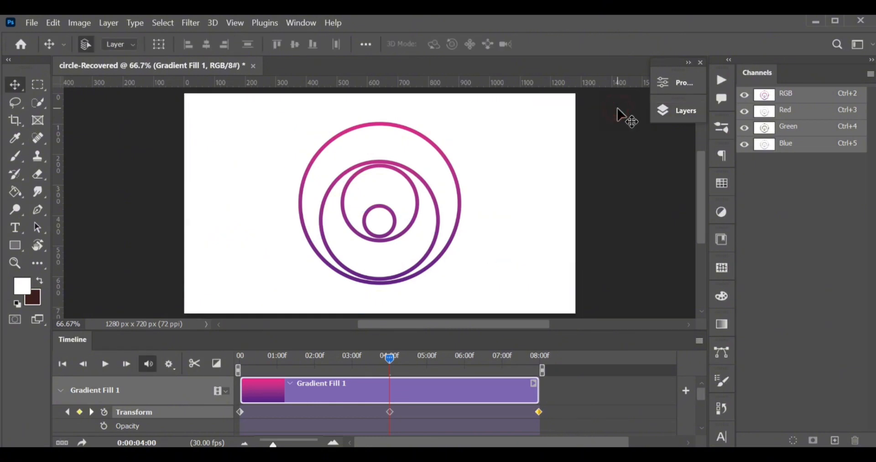
Collapse the Gradient Fill 1 track's properties and play the finished gradient animation from the start.
left_click(60, 390)
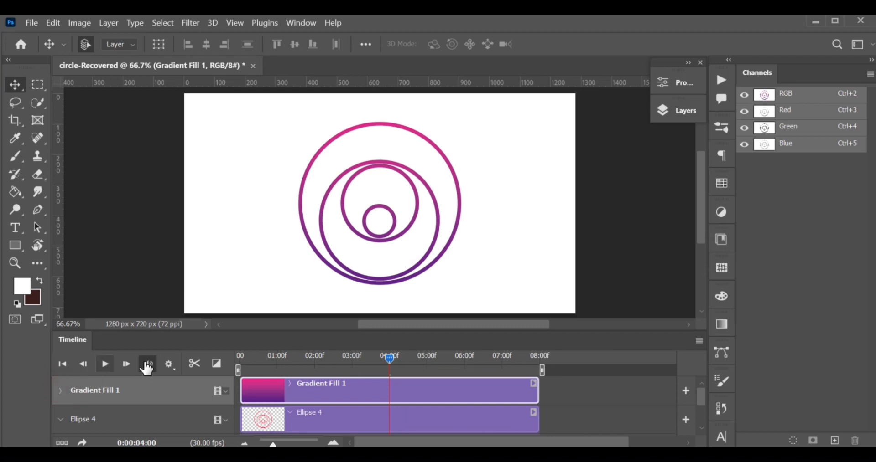
left_click_drag(390, 359, 229, 373)
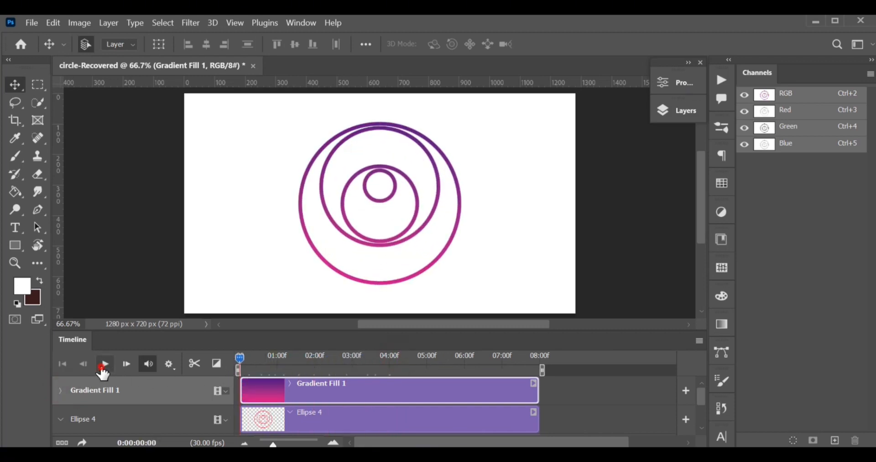
left_click(105, 365)
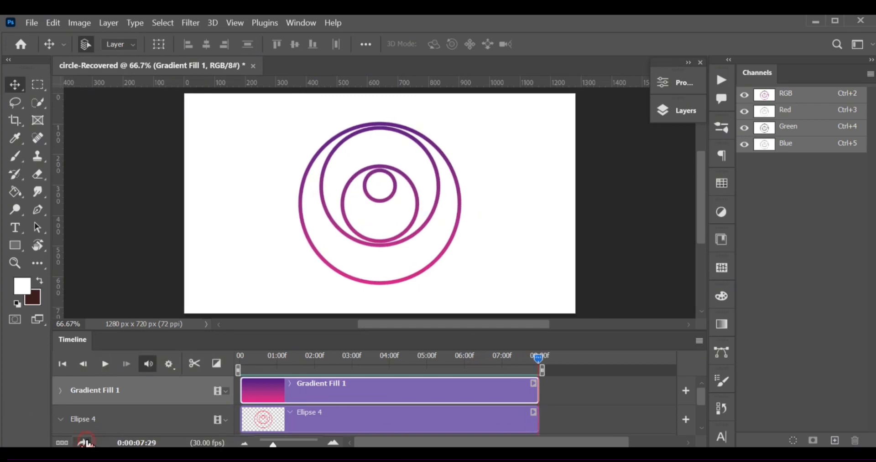
Render all frames to circle-Recovered.mp4 as H.264 in High Quality at 1280 x 720 and 30 fps.
left_click(85, 443)
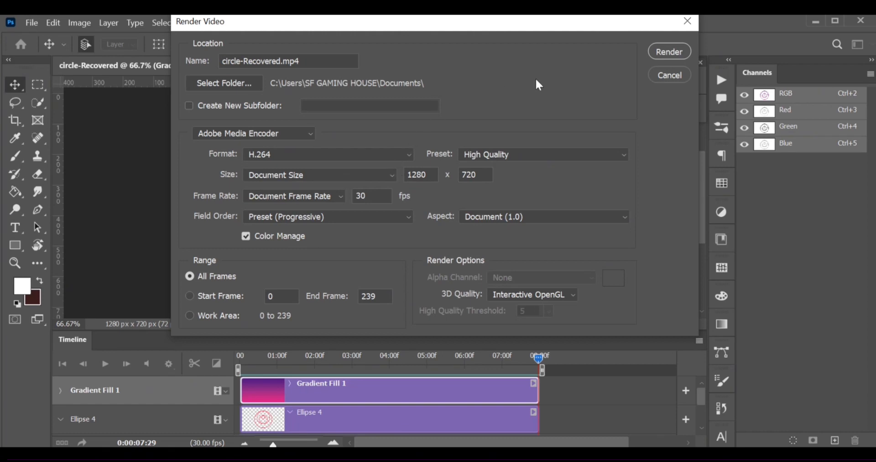
left_click(675, 51)
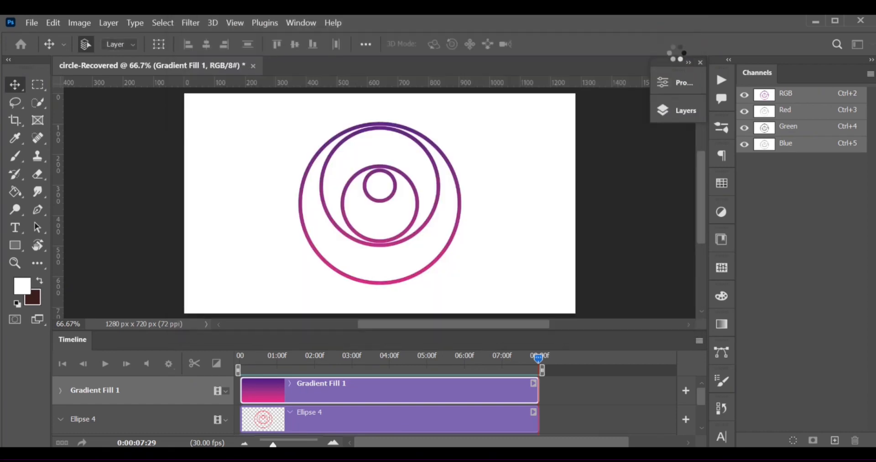